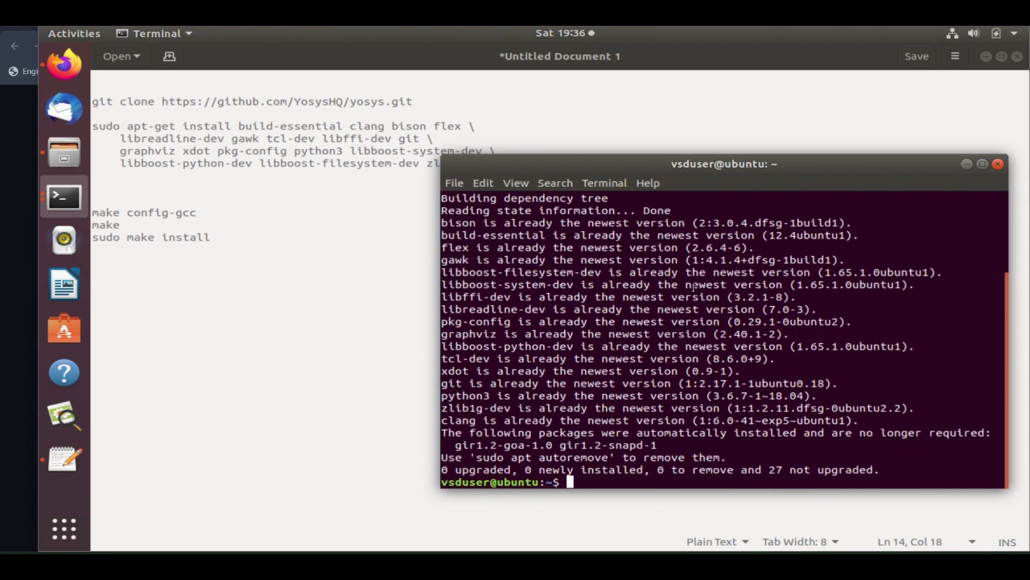
Open the cloned yosys source folder in Files from the dock.
{"action": "left_click", "coordinate": [64, 157]}
{"action": "key", "text": "Num_Lock"}
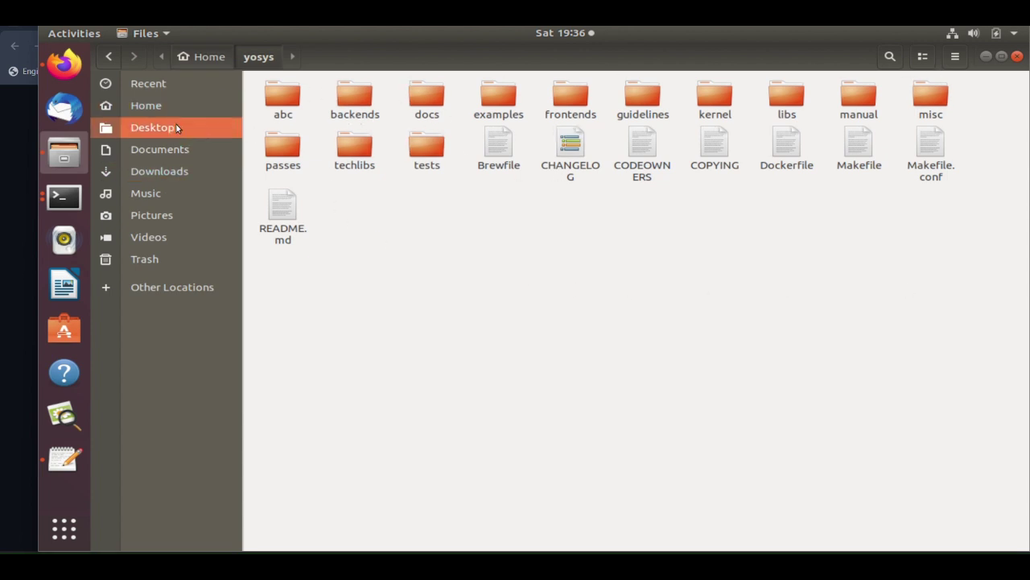
Bring the ~/yosys build terminal forward and follow the make output to 'Build successful.'.
{"action": "left_click", "coordinate": [64, 196]}
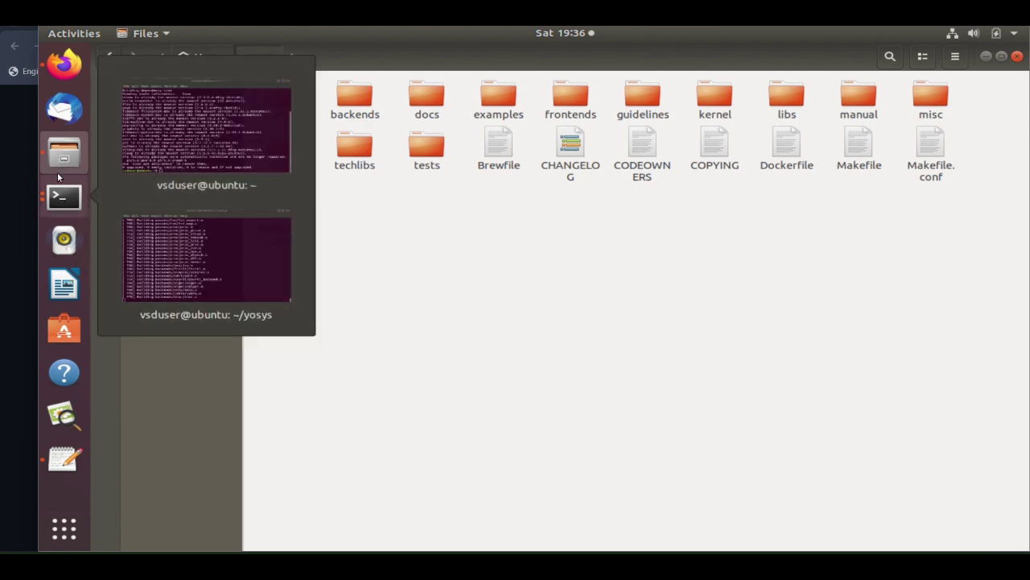
{"action": "left_click", "coordinate": [178, 149]}
{"action": "scroll", "coordinate": [761, 285], "scroll_direction": "up", "scroll_amount": 3}
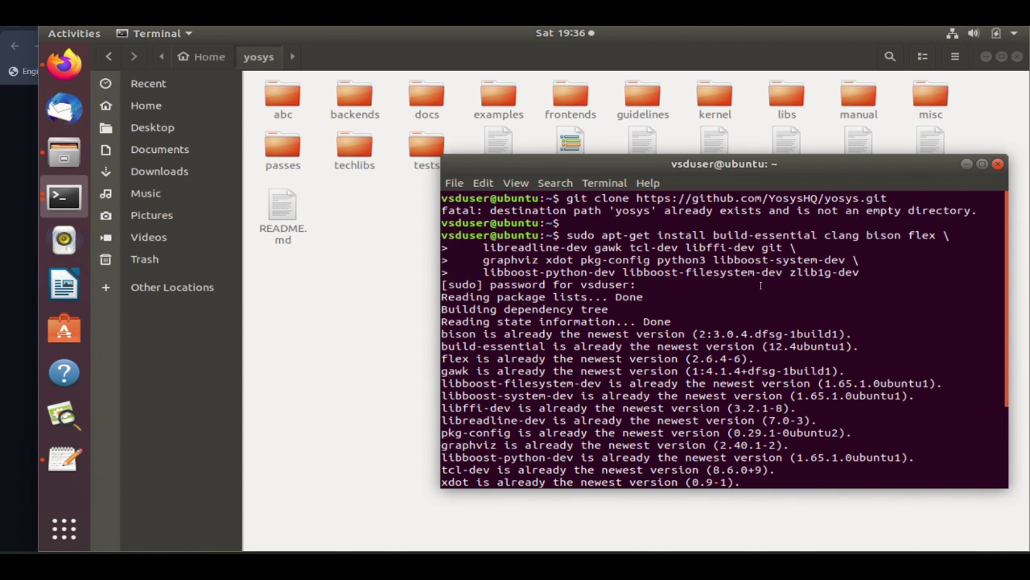
{"action": "left_click", "coordinate": [68, 193]}
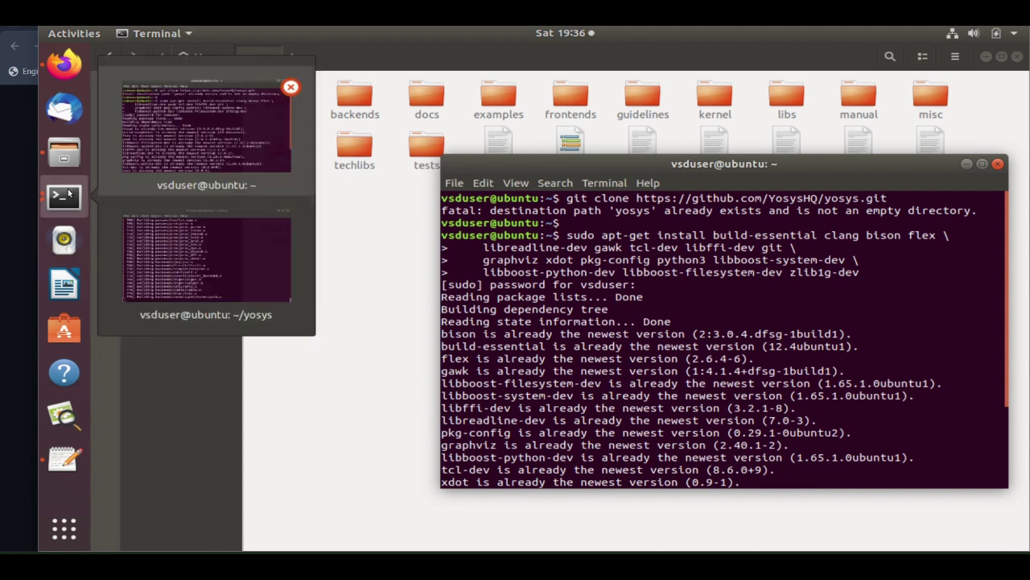
{"action": "left_click", "coordinate": [267, 264]}
{"action": "scroll", "coordinate": [738, 371], "scroll_direction": "up", "scroll_amount": 10}
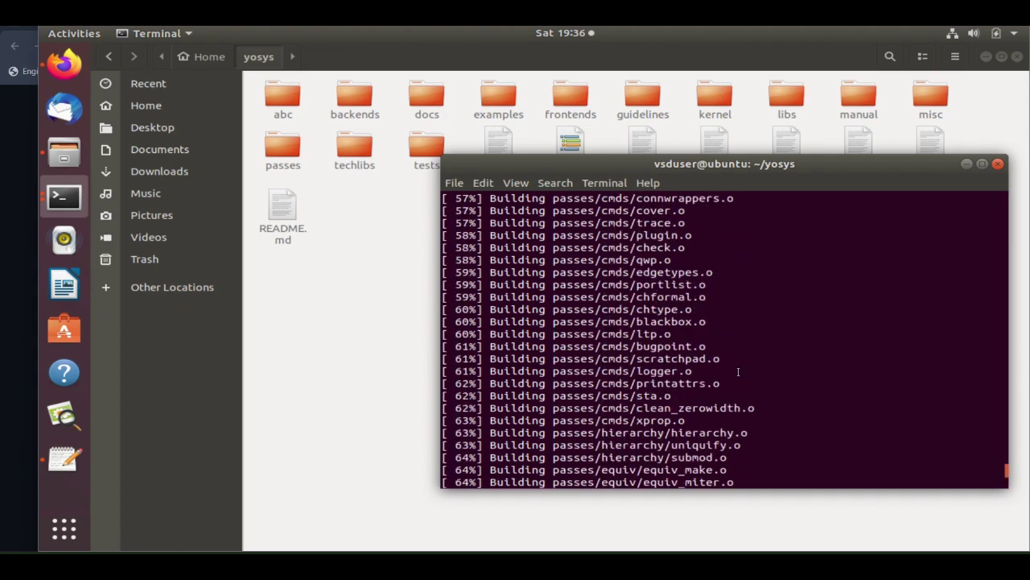
{"action": "scroll", "coordinate": [739, 371], "scroll_direction": "up", "scroll_amount": 8}
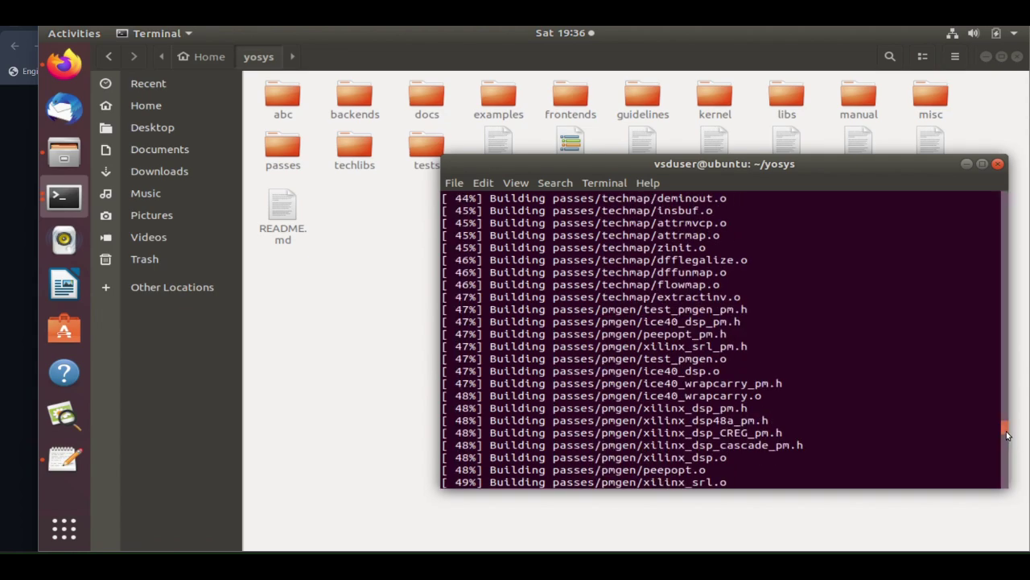
{"action": "left_click_drag", "start_coordinate": [1005, 435], "coordinate": [1017, 201]}
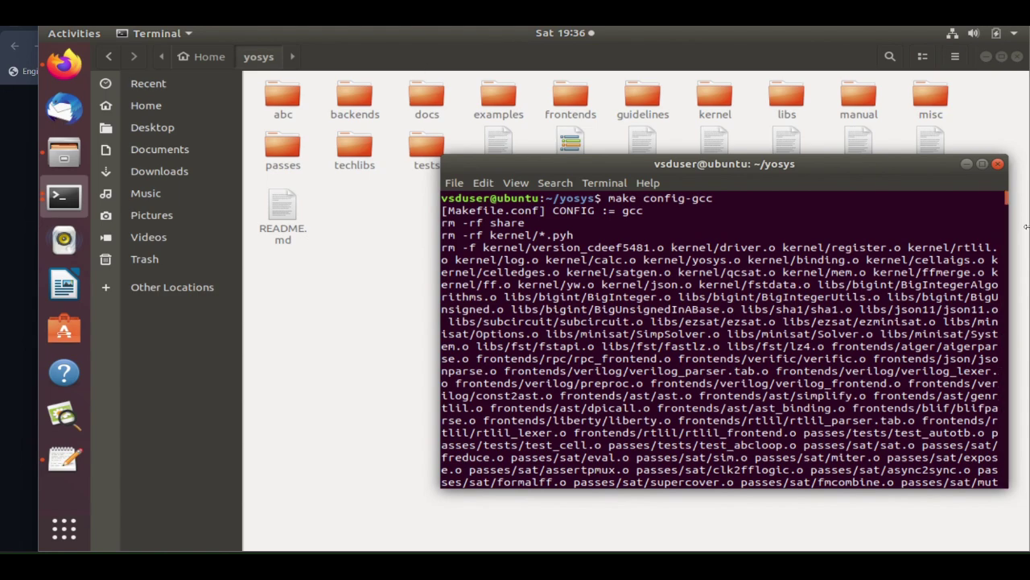
{"action": "left_click_drag", "start_coordinate": [1006, 198], "coordinate": [989, 320]}
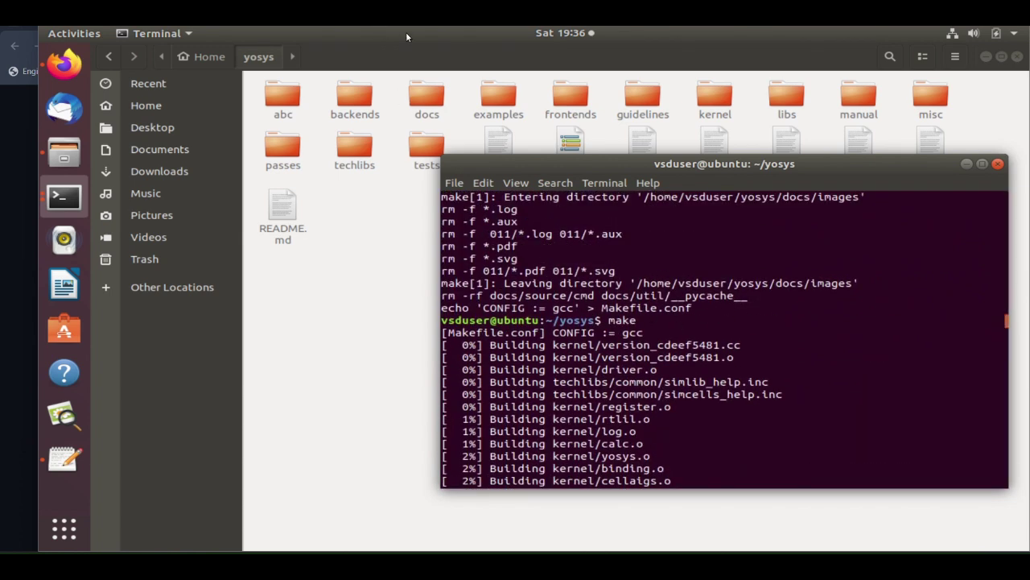
{"action": "key", "text": "shift+End"}
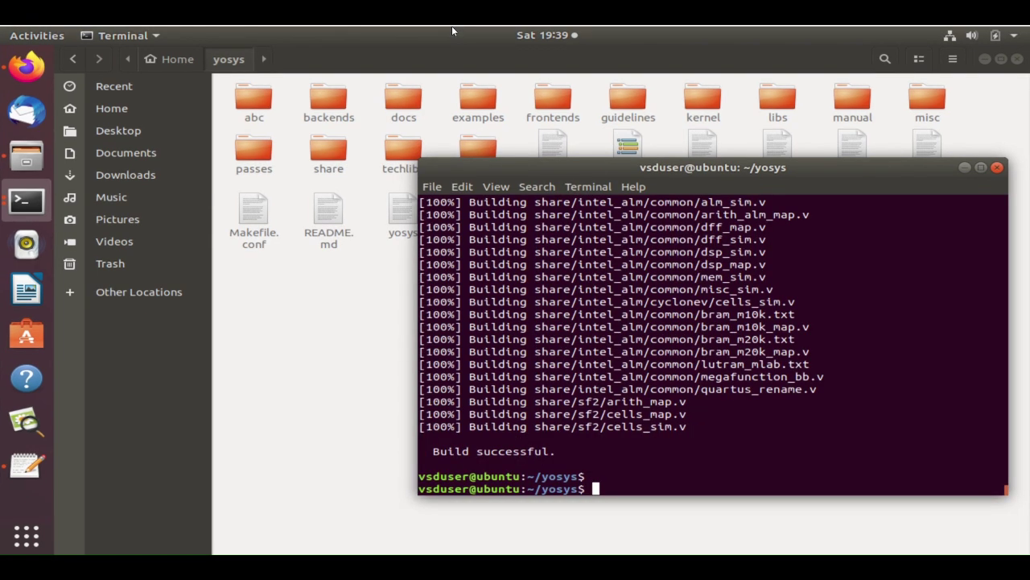
Copy 'sudo make install' from the notes and run it in the ~/yosys terminal with the password.
{"action": "left_click", "coordinate": [28, 465]}
{"action": "double_click", "coordinate": [93, 242]}
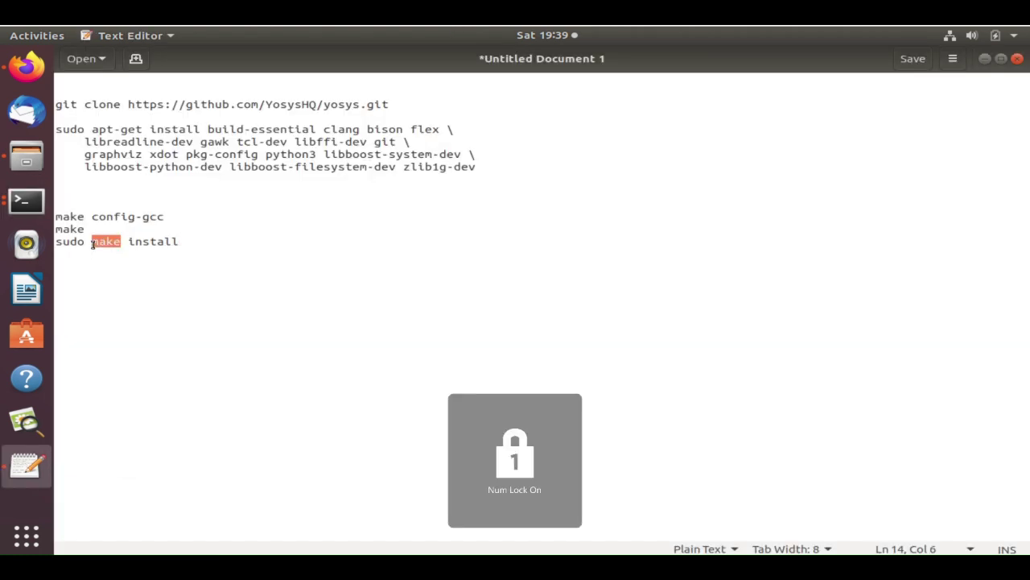
{"action": "triple_click", "coordinate": [93, 241]}
{"action": "right_click", "coordinate": [93, 243]}
{"action": "left_click", "coordinate": [120, 299]}
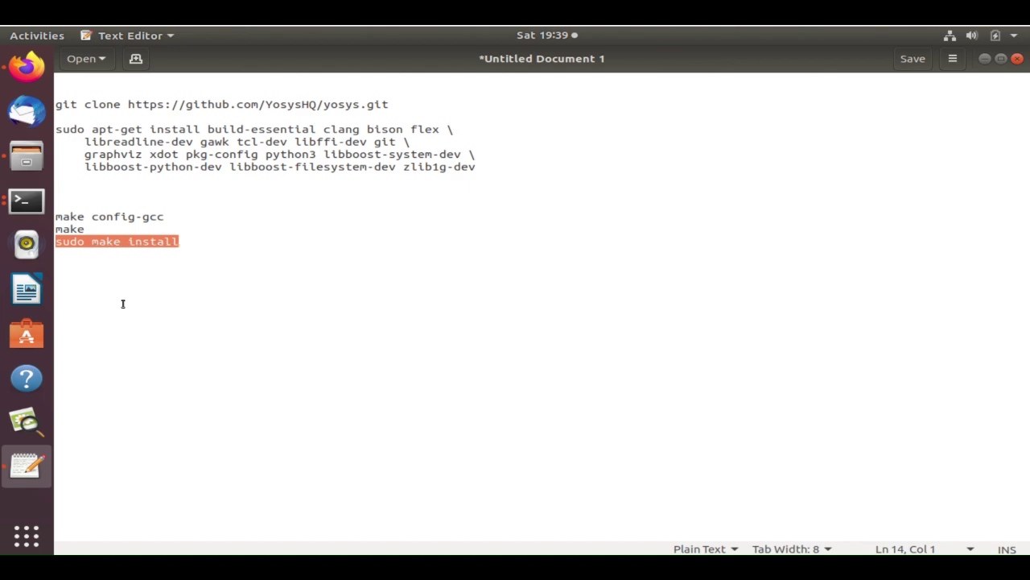
{"action": "left_click", "coordinate": [26, 201]}
{"action": "left_click", "coordinate": [166, 166]}
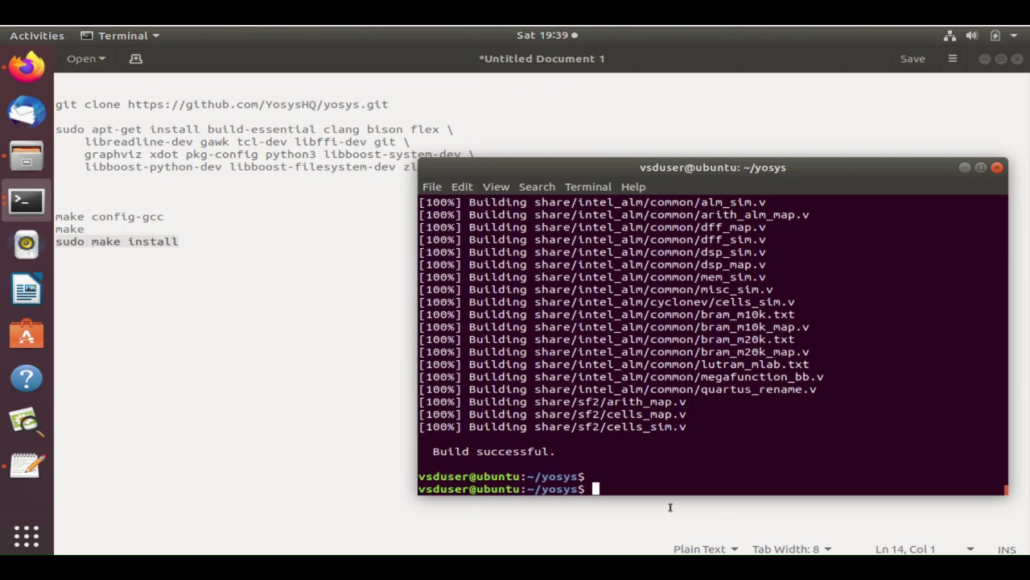
{"action": "right_click", "coordinate": [595, 489]}
{"action": "left_click", "coordinate": [647, 388]}
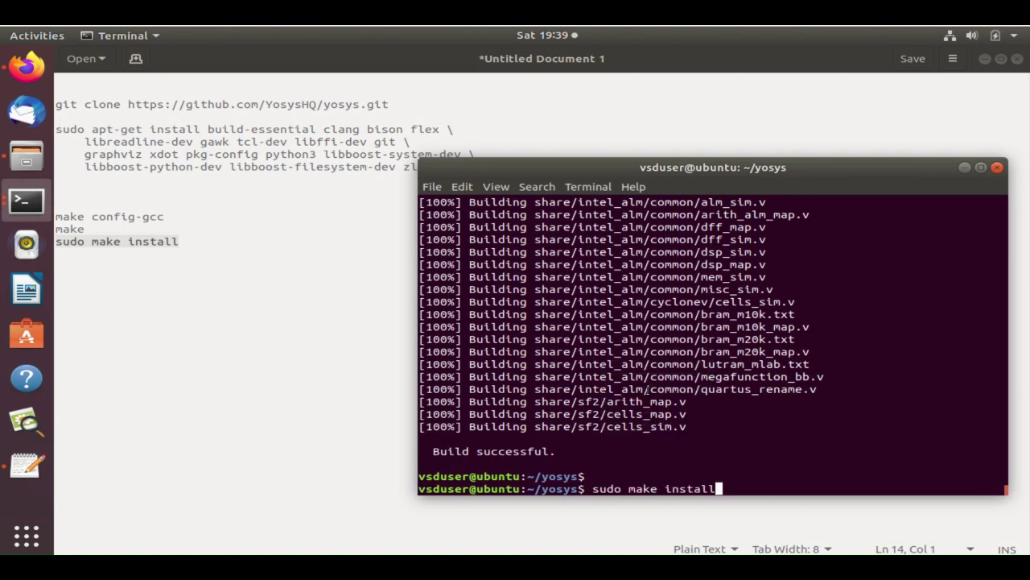
{"action": "key", "text": "Return"}
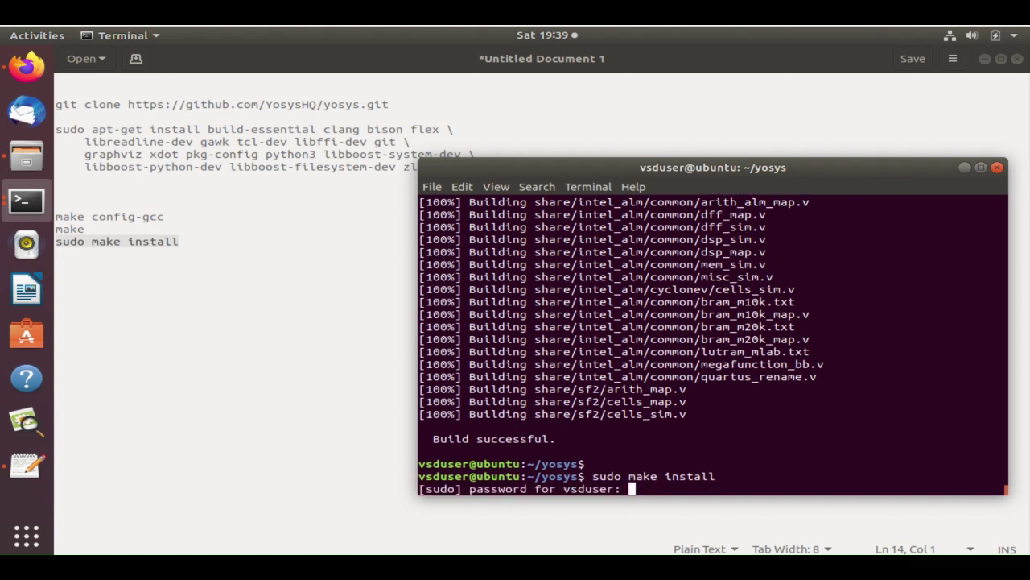
{"action": "key", "text": "Return"}
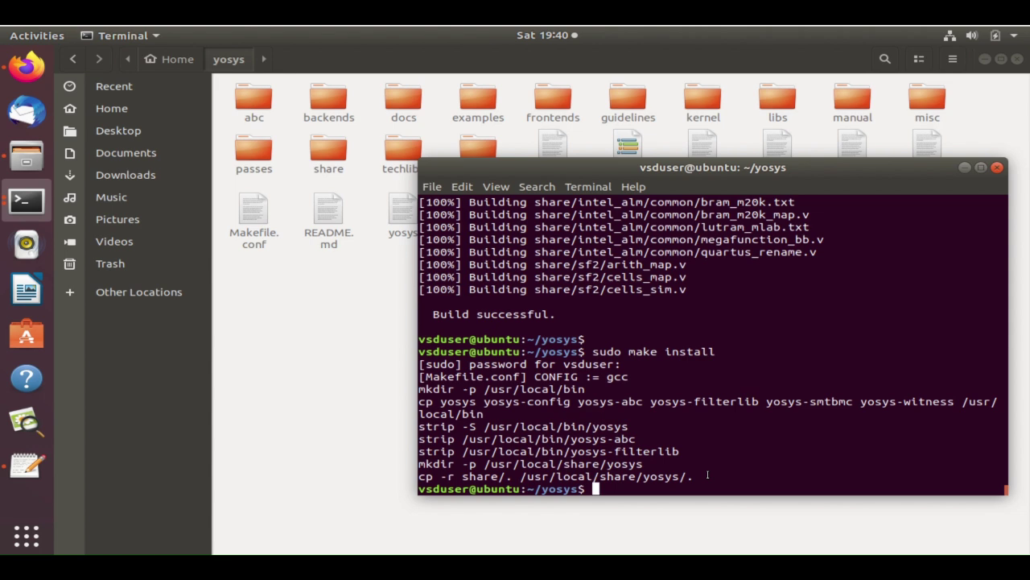
Launch Yosys with ./yosys to reach the yosys> prompt.
{"action": "key", "text": "Num_Lock"}
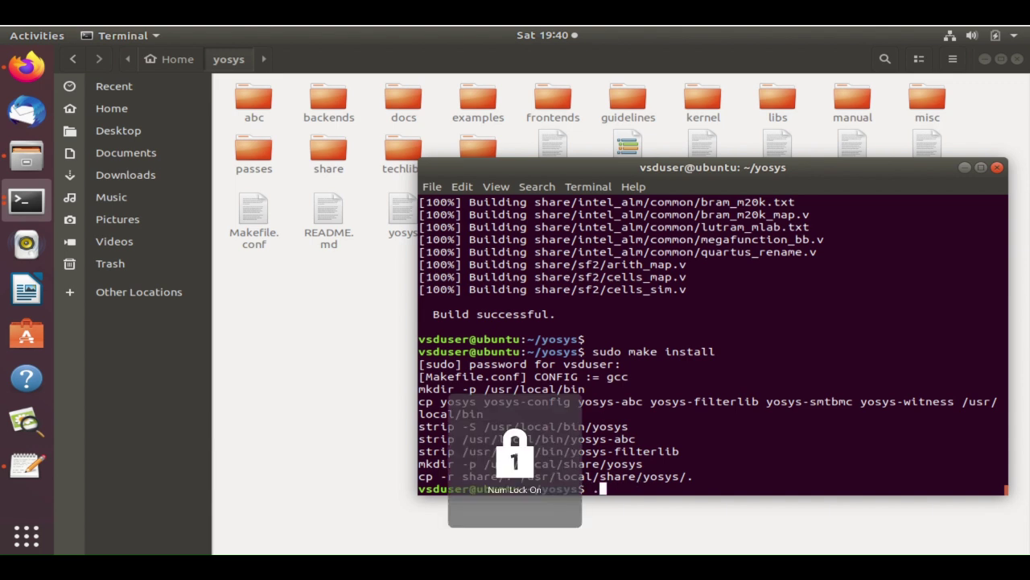
{"action": "type", "text": "./y"}
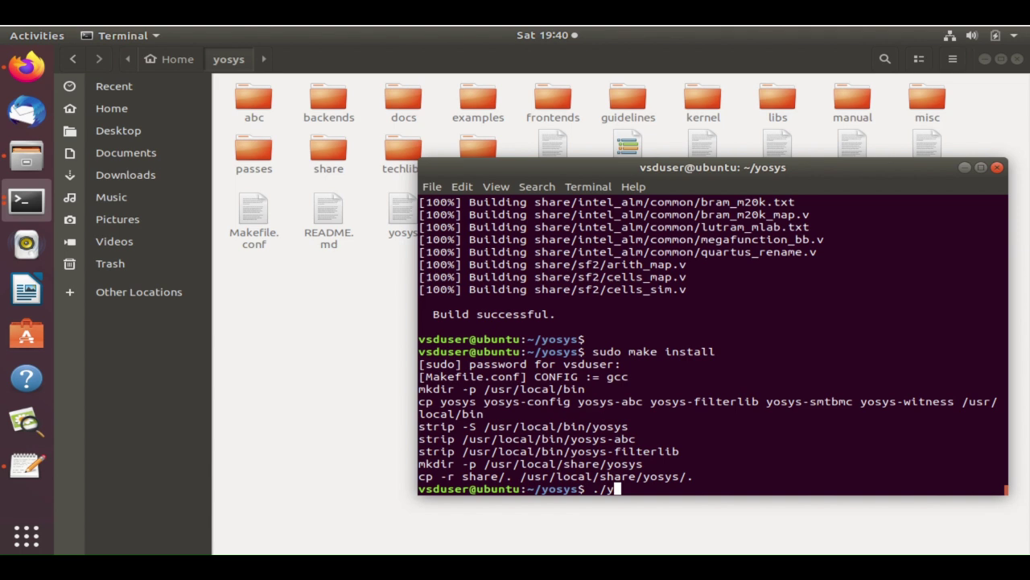
{"action": "type", "text": "osys"}
{"action": "key", "text": "Return"}
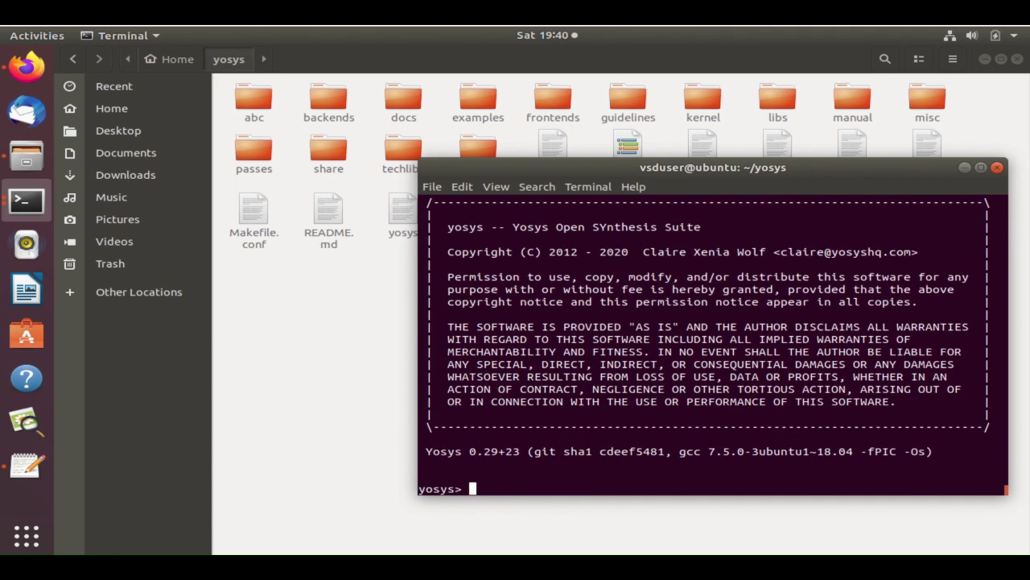
{"action": "scroll", "coordinate": [714, 416], "scroll_direction": "up", "scroll_amount": 3}
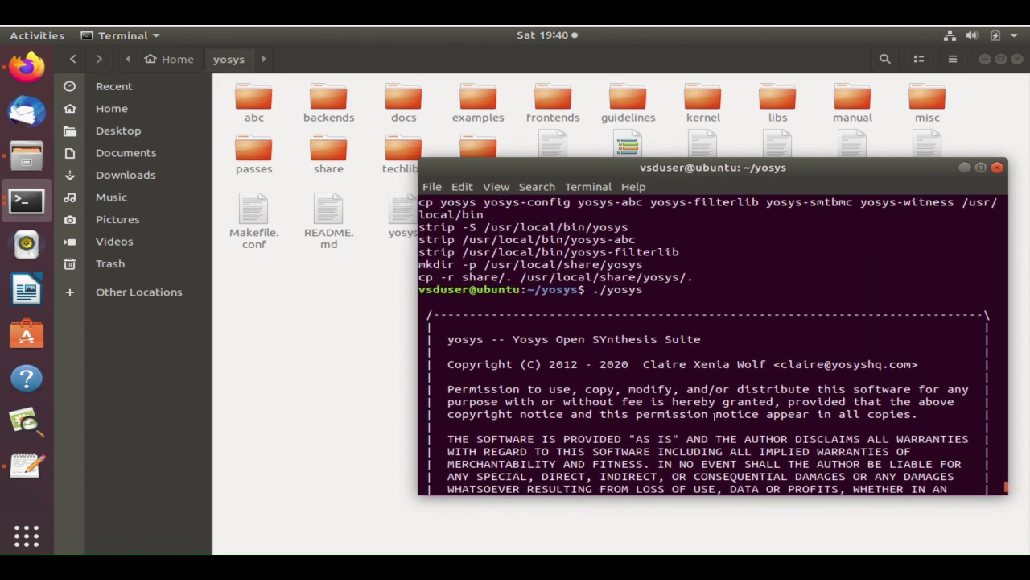
{"action": "scroll", "coordinate": [713, 416], "scroll_direction": "down", "scroll_amount": 1}
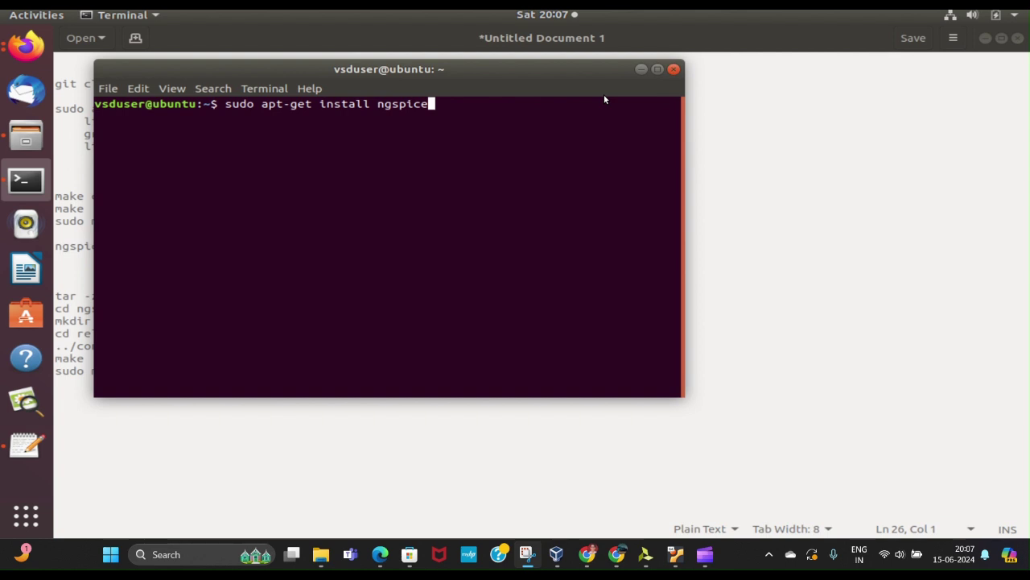
Run sudo apt-get install ngspice with the password, then locate it with 'which ngspice'.
{"action": "key", "text": "Num_Lock"}
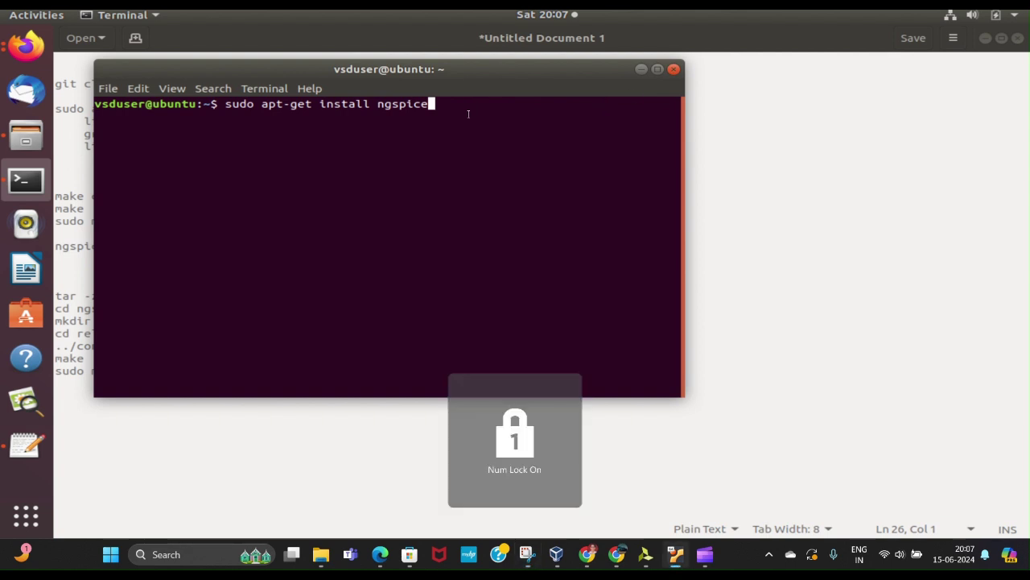
{"action": "key", "text": "Return"}
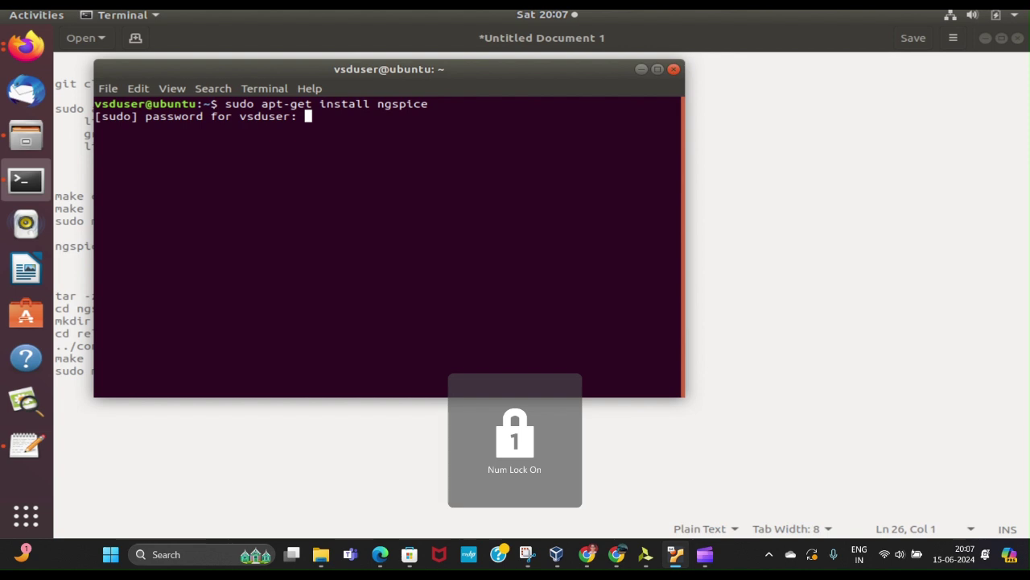
{"action": "key", "text": "Return"}
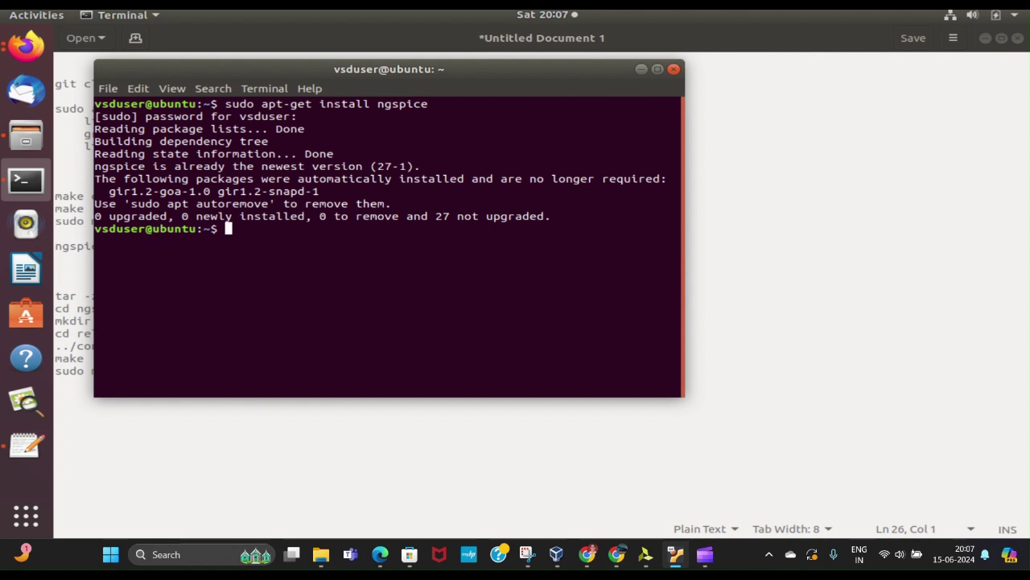
{"action": "type", "text": "which ngspice"}
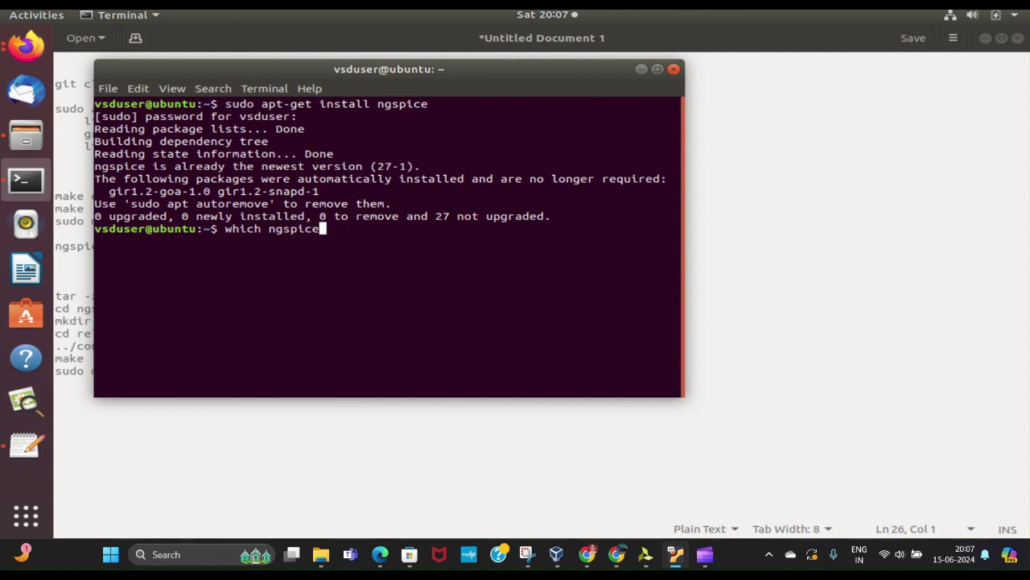
{"action": "key", "text": "Return"}
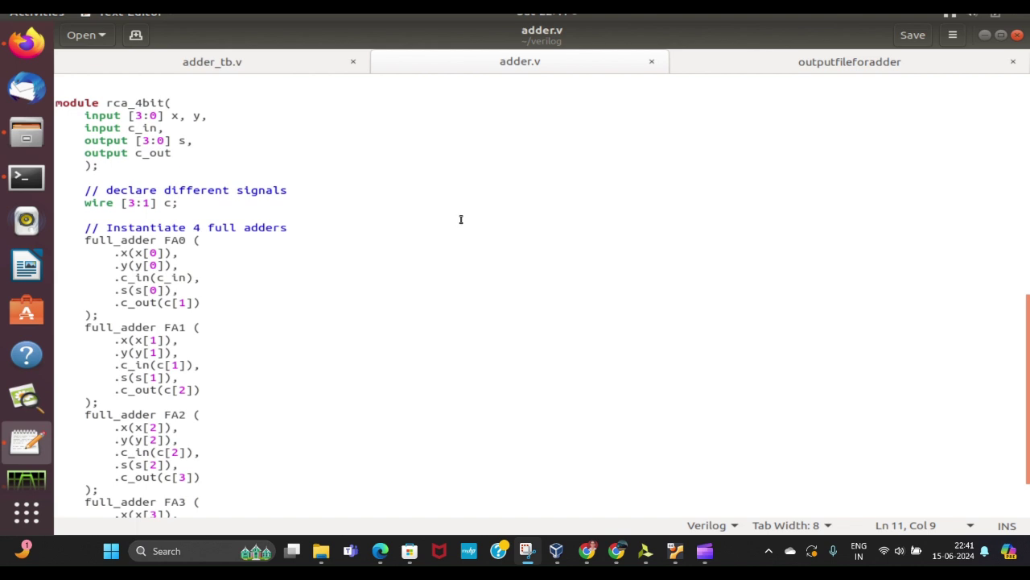
Scroll through adder.v to review the half_adder, full_adder and rca_4bit modules.
{"action": "scroll", "coordinate": [476, 248], "scroll_direction": "up", "scroll_amount": 10}
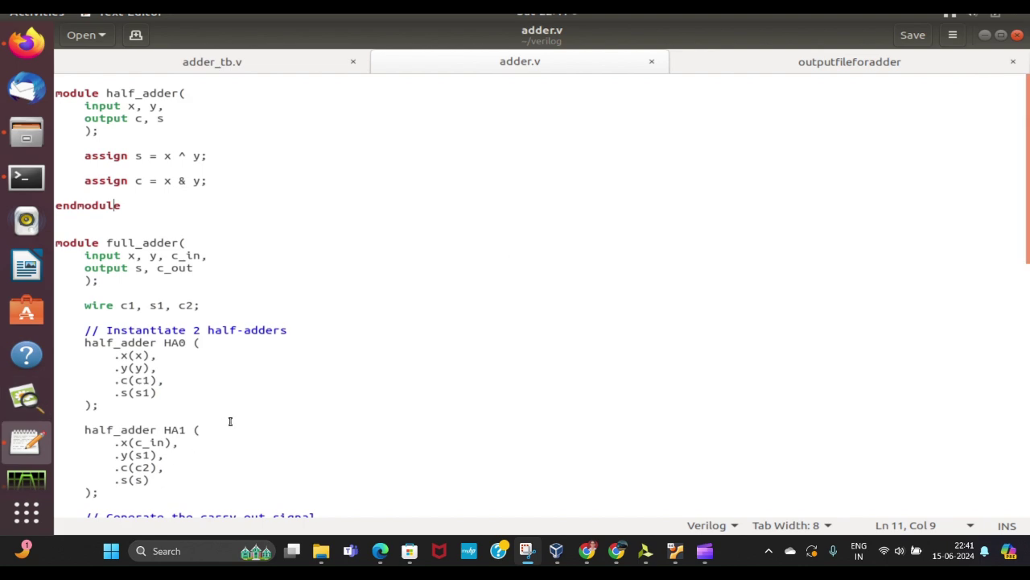
{"action": "scroll", "coordinate": [299, 413], "scroll_direction": "down", "scroll_amount": 8}
{"action": "scroll", "coordinate": [300, 414], "scroll_direction": "down", "scroll_amount": 6}
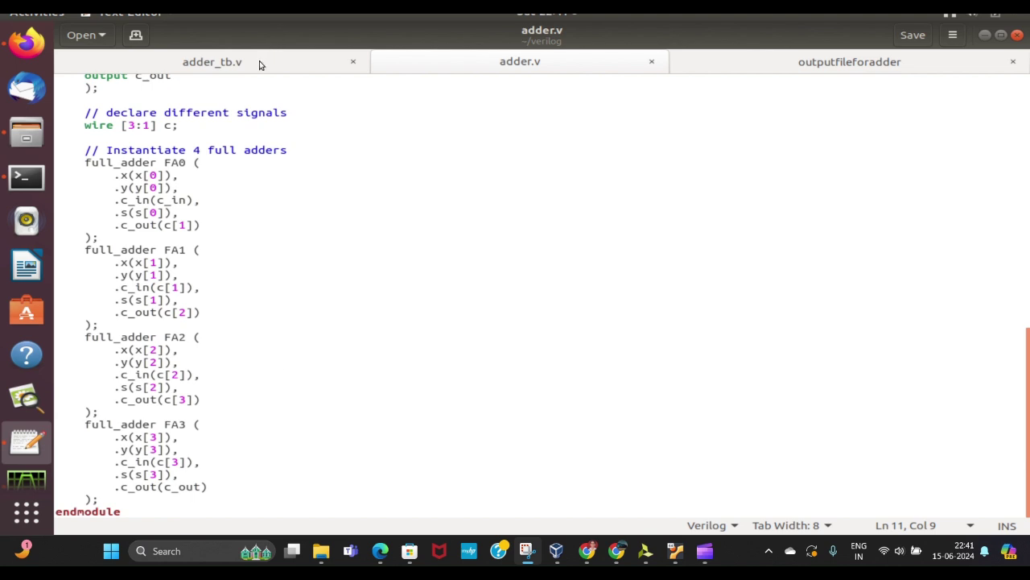
{"action": "key", "text": "Num_Lock"}
Switch to adder_tb.v and review the testbench down to its $dumpfile and $dumpvars lines.
{"action": "left_click", "coordinate": [216, 64]}
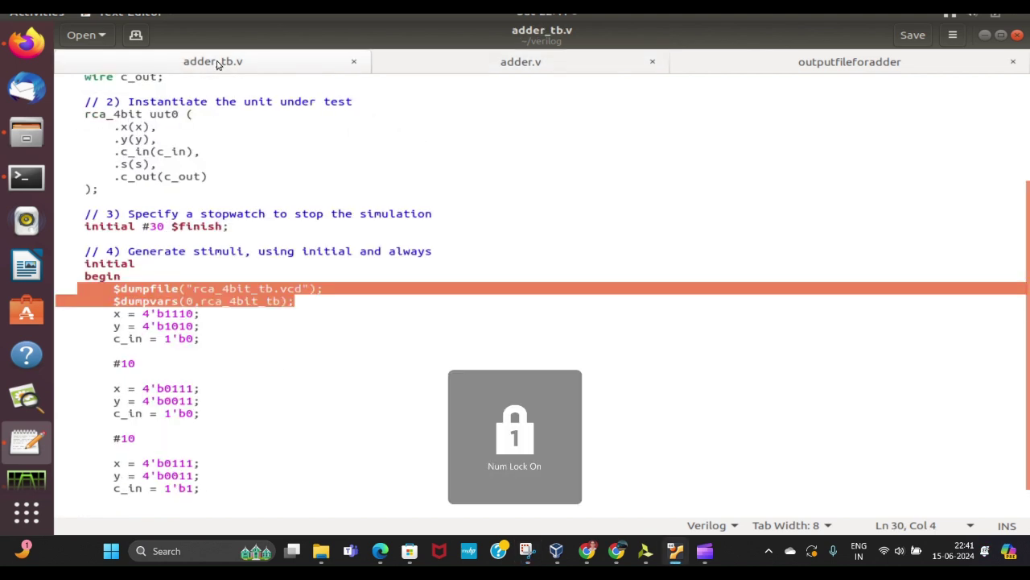
{"action": "scroll", "coordinate": [398, 247], "scroll_direction": "up", "scroll_amount": 4}
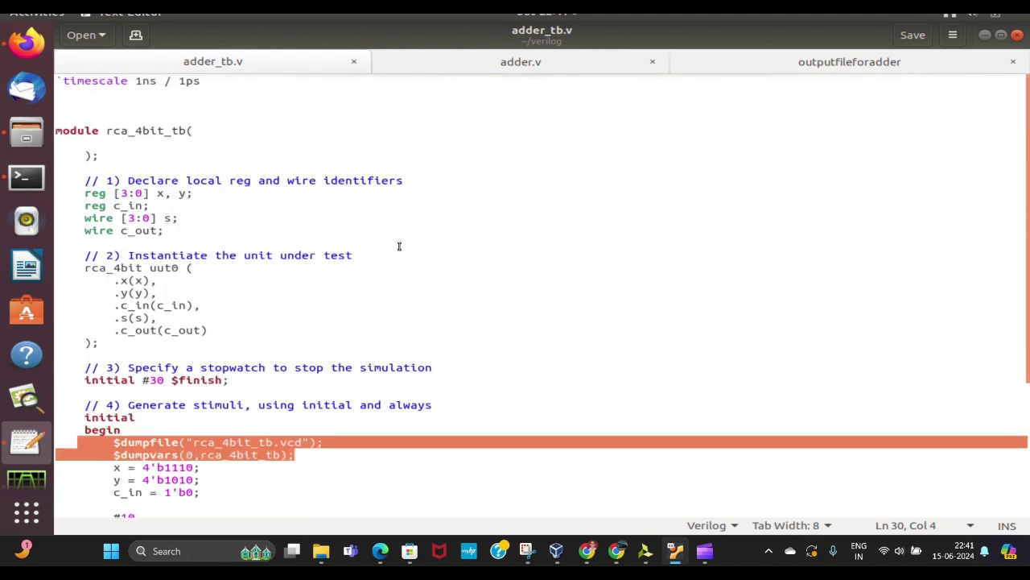
{"action": "scroll", "coordinate": [405, 242], "scroll_direction": "down", "scroll_amount": 1}
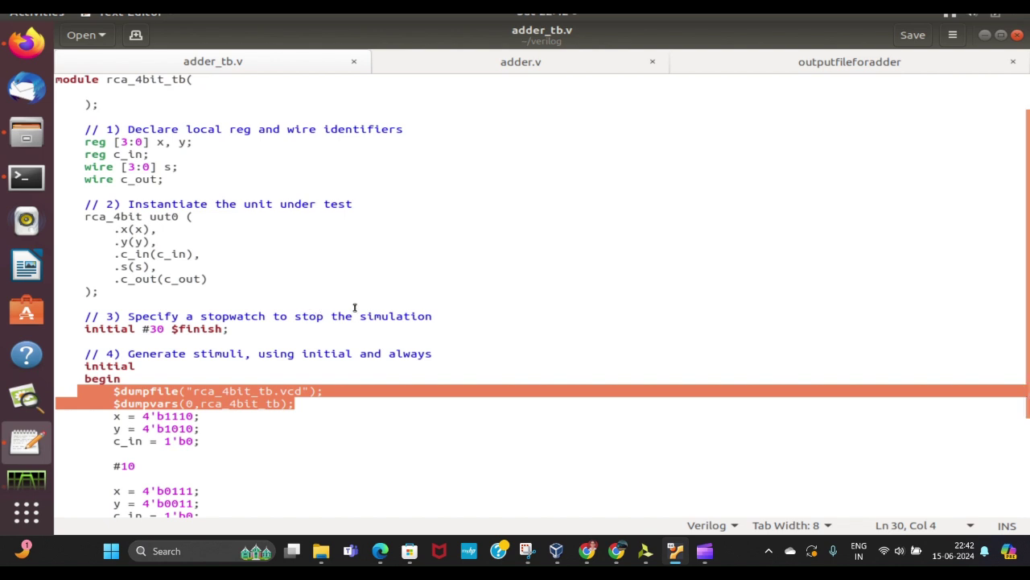
Open the compiled outputfileforadder in the text editor, look through it, then return to the terminal.
{"action": "left_click", "coordinate": [32, 180]}
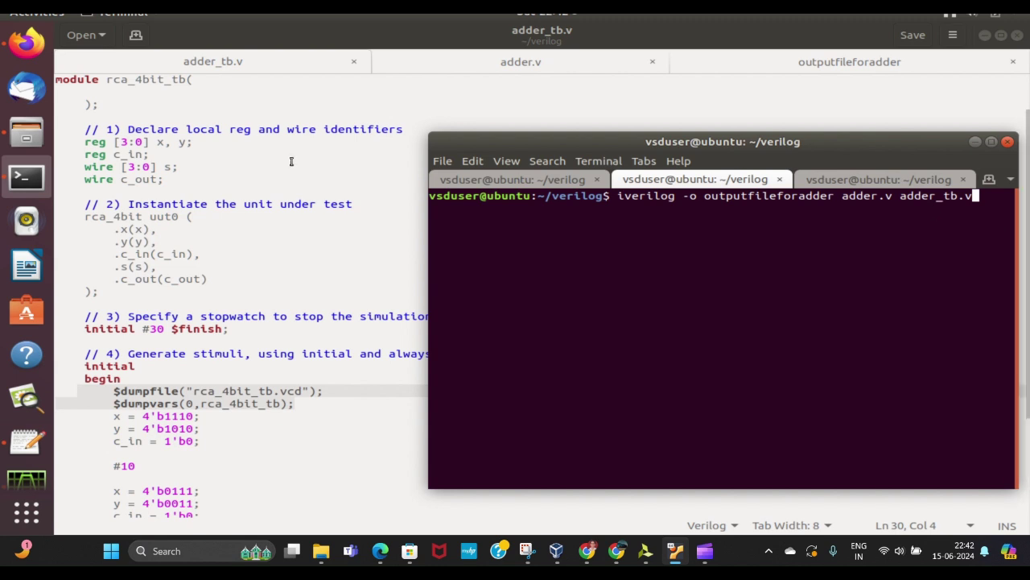
{"action": "left_click", "coordinate": [26, 133]}
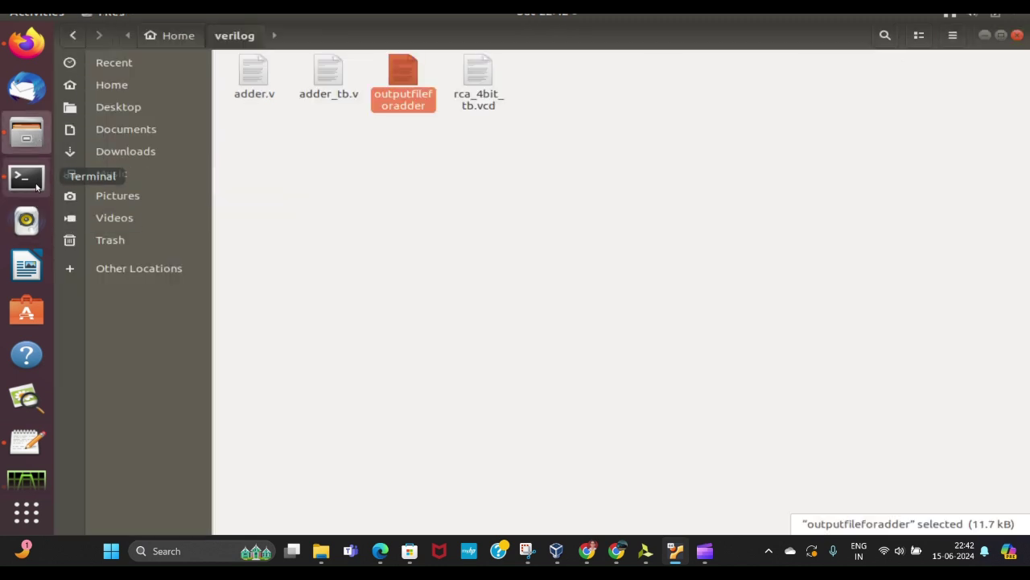
{"action": "left_click", "coordinate": [26, 178]}
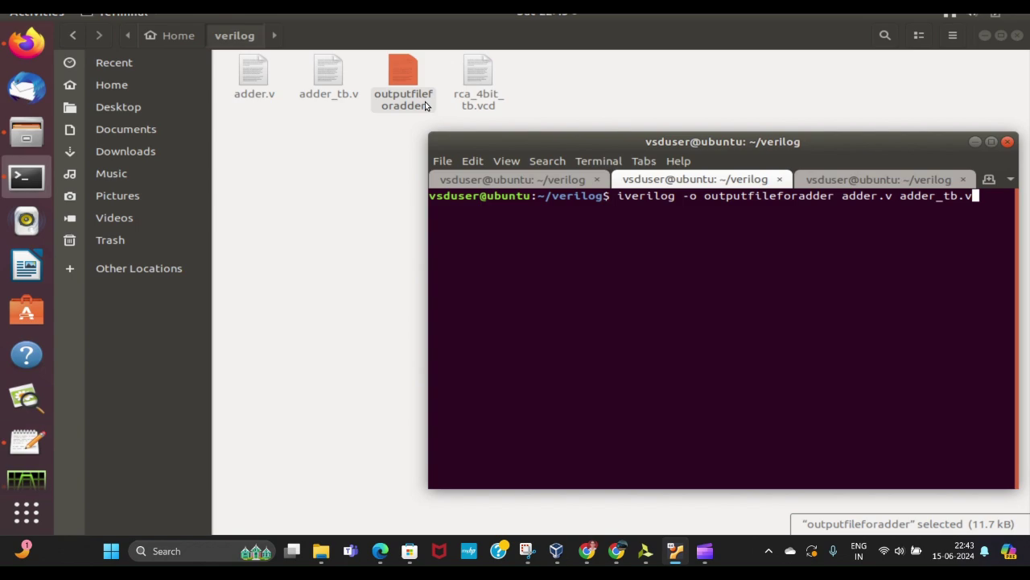
{"action": "double_click", "coordinate": [410, 75]}
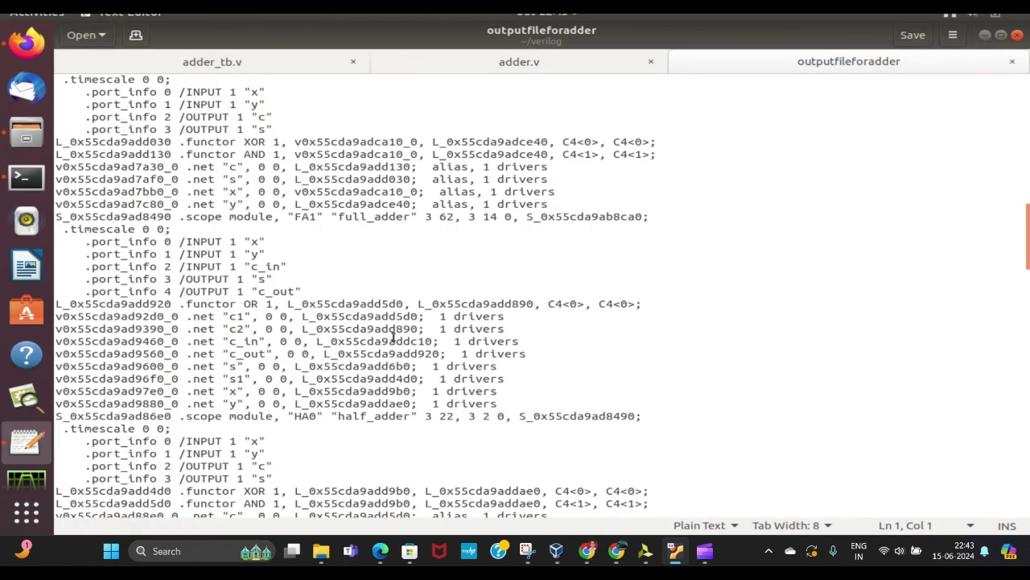
{"action": "scroll", "coordinate": [266, 301], "scroll_direction": "up", "scroll_amount": 15}
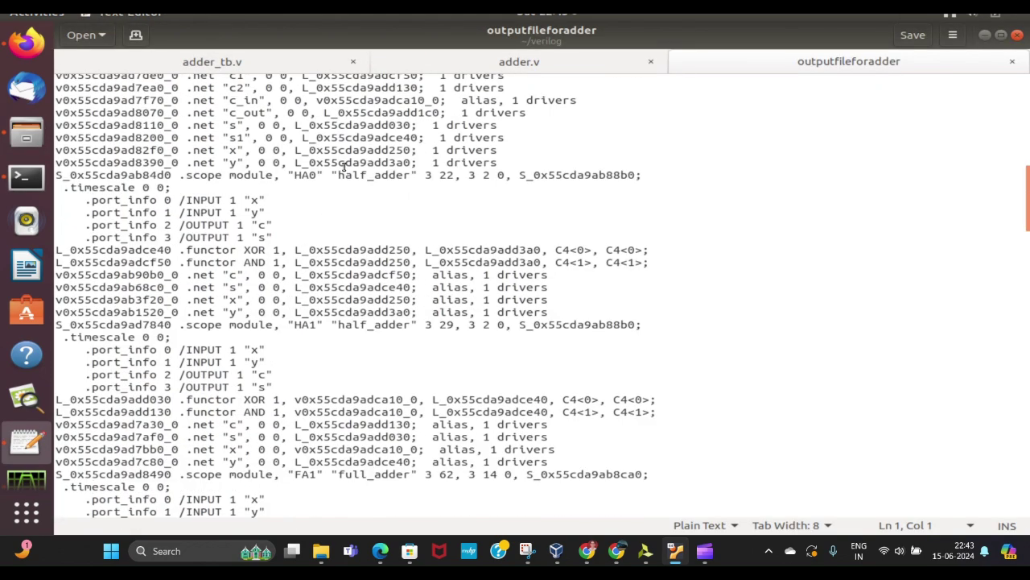
{"action": "scroll", "coordinate": [395, 205], "scroll_direction": "down", "scroll_amount": 20}
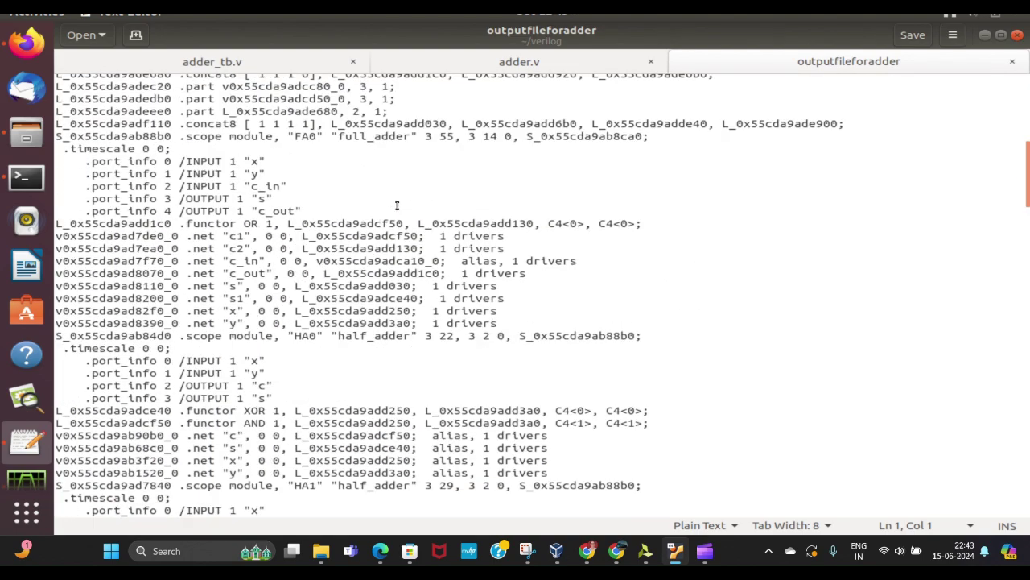
{"action": "scroll", "coordinate": [395, 207], "scroll_direction": "down", "scroll_amount": 15}
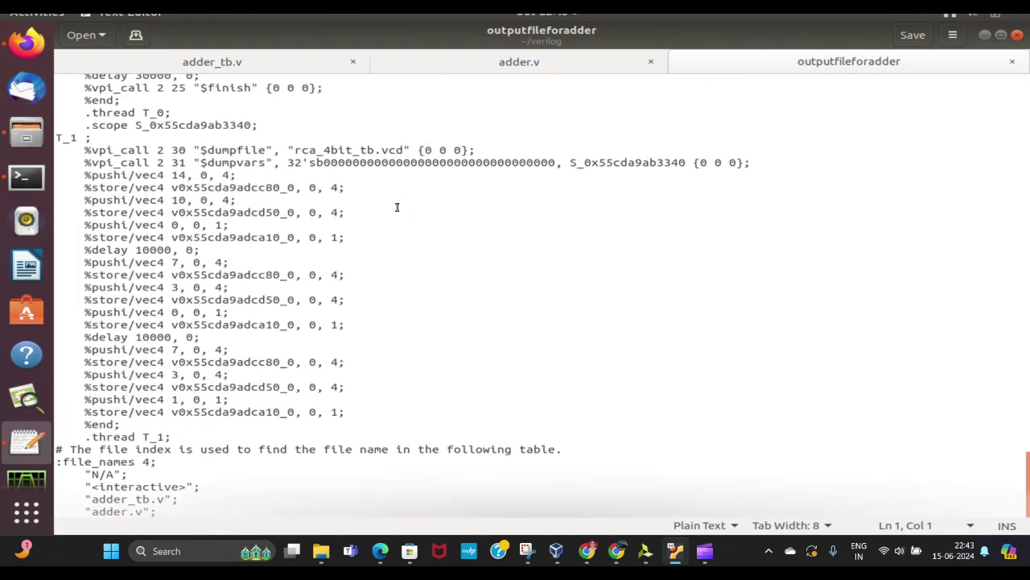
{"action": "scroll", "coordinate": [483, 278], "scroll_direction": "up", "scroll_amount": 10}
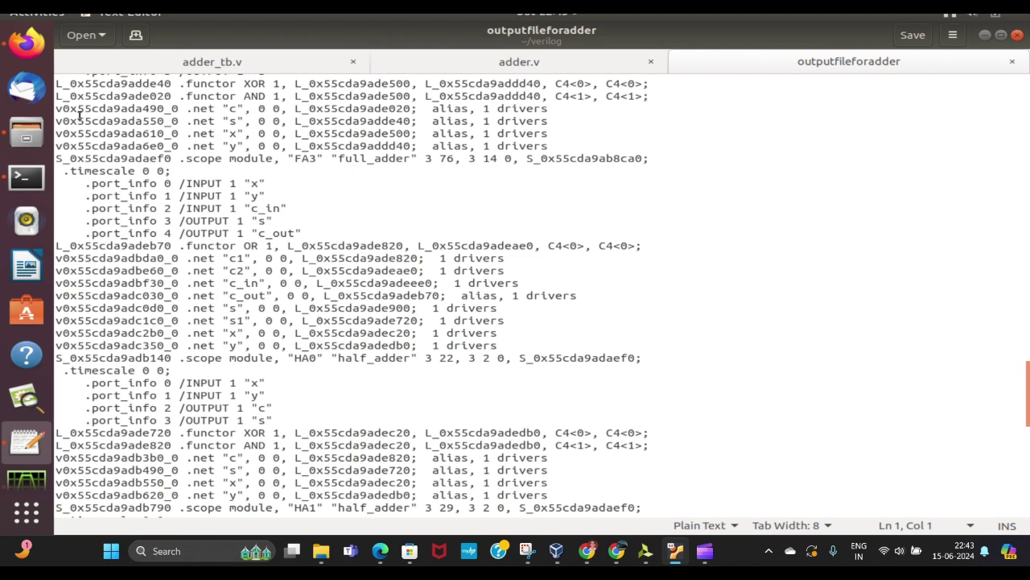
{"action": "left_click", "coordinate": [27, 176]}
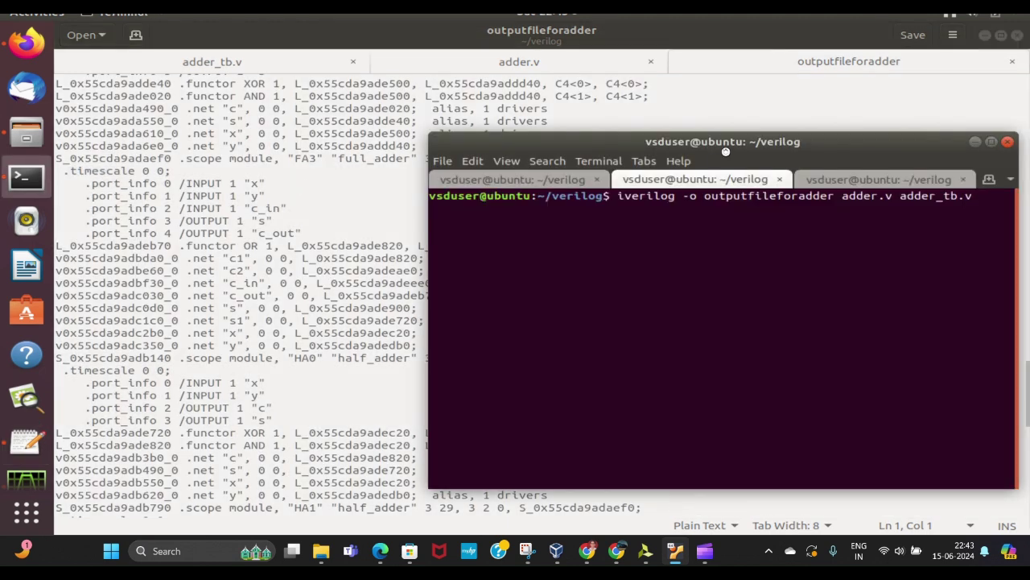
Highlight the 'Failed to load module "canberra-gtk-module"' message in the gtkwave run output.
{"action": "left_click", "coordinate": [497, 180]}
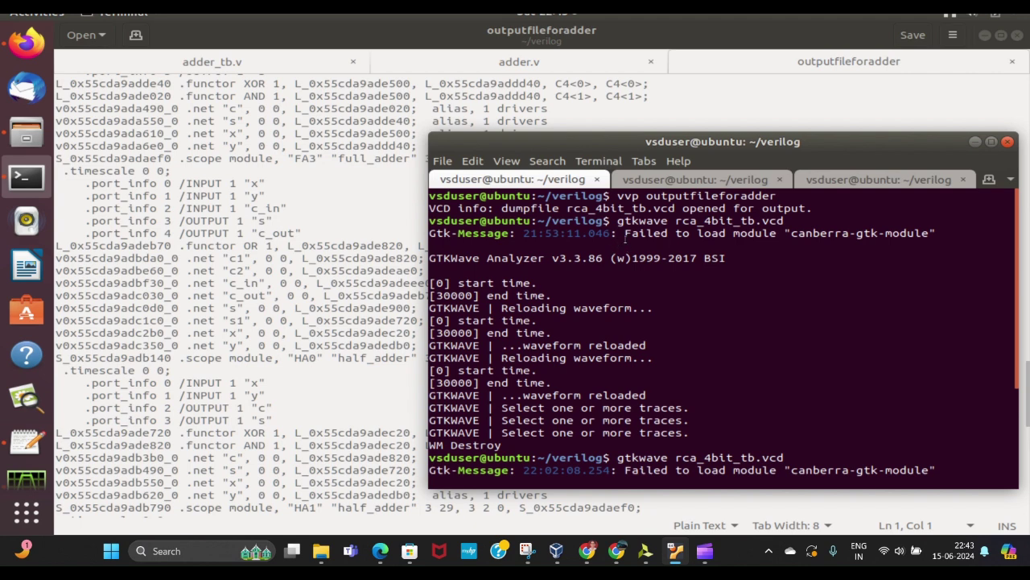
{"action": "left_click_drag", "start_coordinate": [625, 233], "coordinate": [950, 236]}
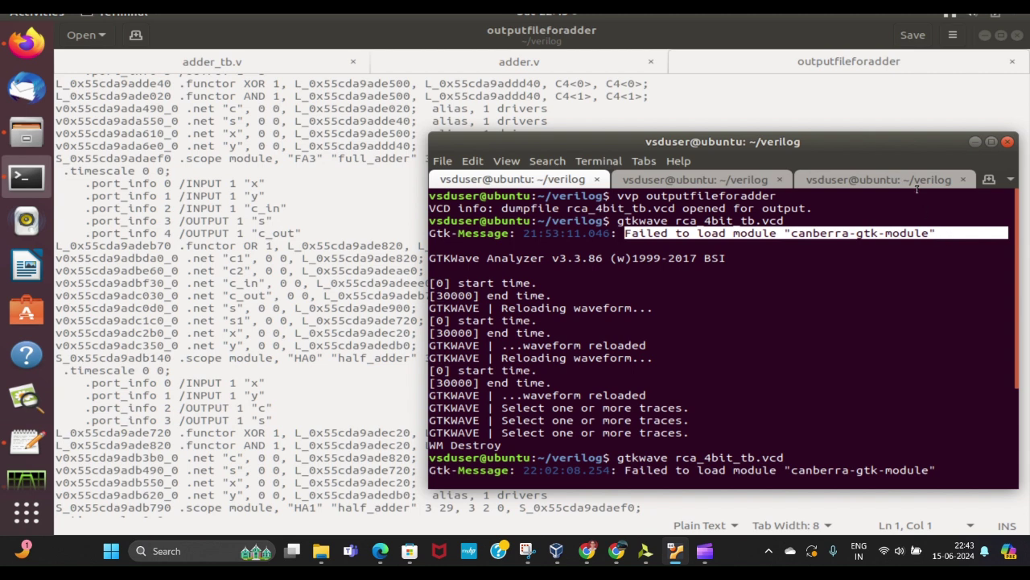
Check the libcanberra install command, widen the terminal, and view the warning-free gtkwave run.
{"action": "left_click", "coordinate": [680, 183]}
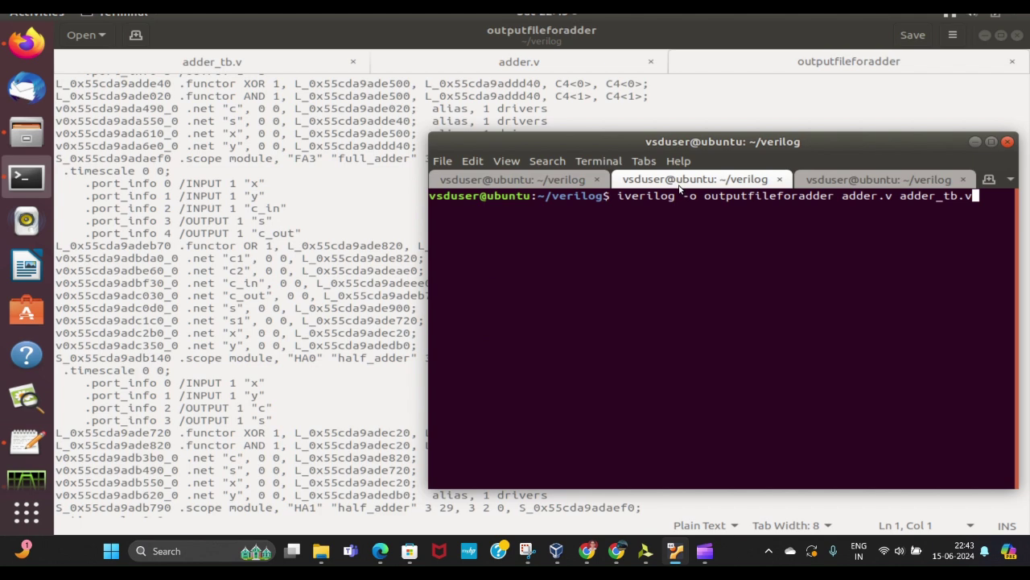
{"action": "left_click", "coordinate": [854, 177]}
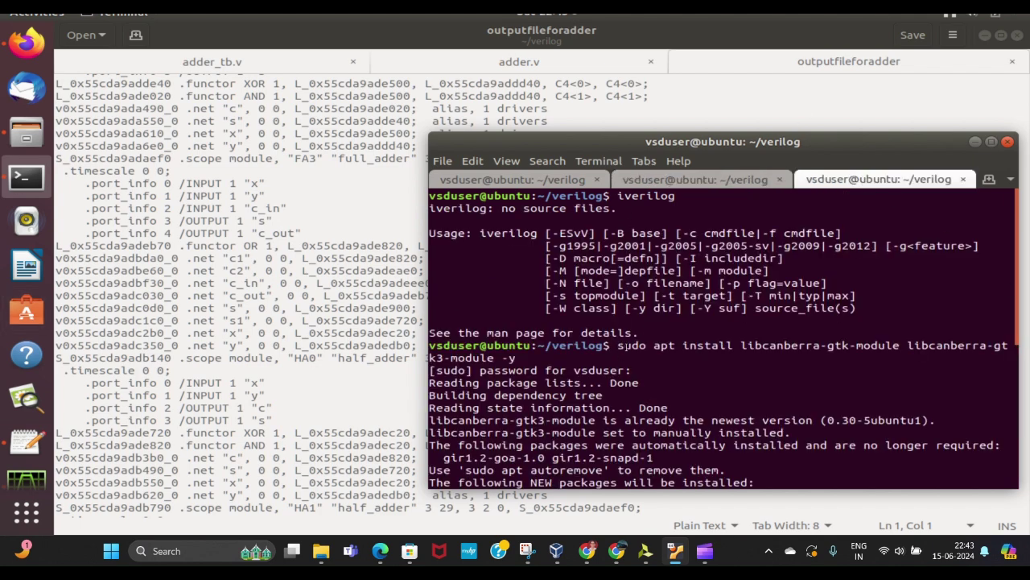
{"action": "left_click_drag", "start_coordinate": [618, 345], "coordinate": [731, 361]}
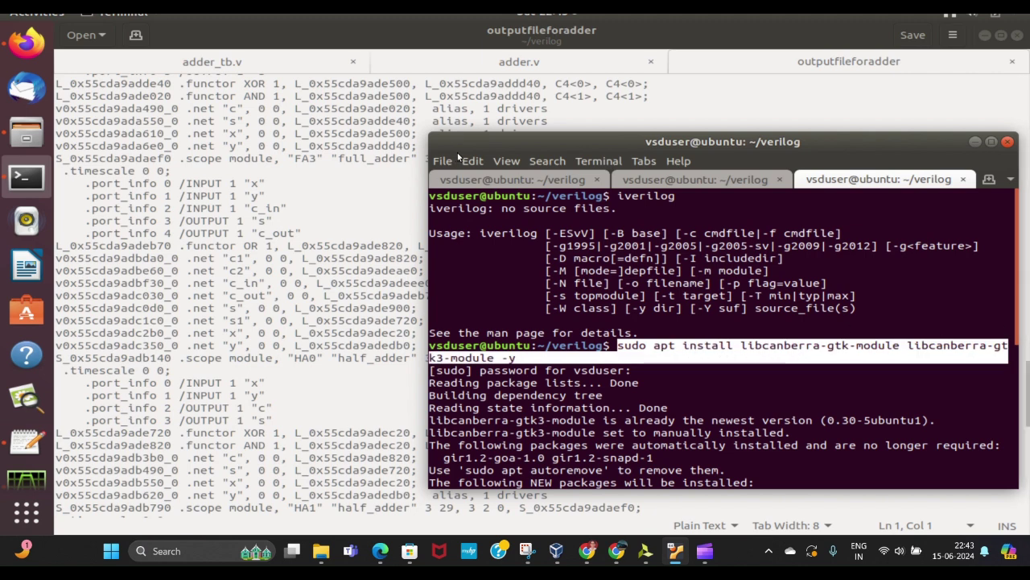
{"action": "left_click_drag", "start_coordinate": [430, 243], "coordinate": [89, 240]}
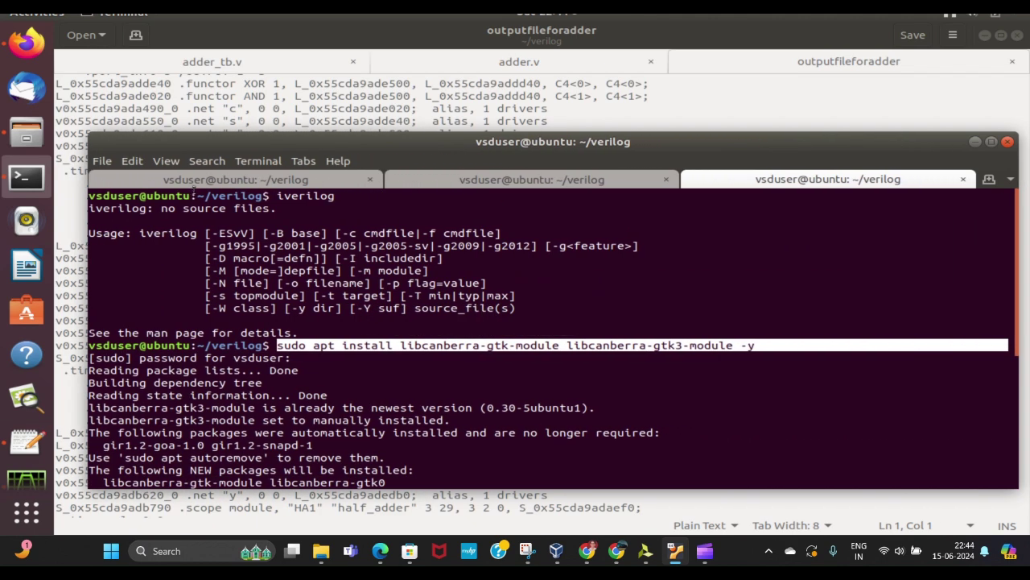
{"action": "left_click", "coordinate": [194, 184]}
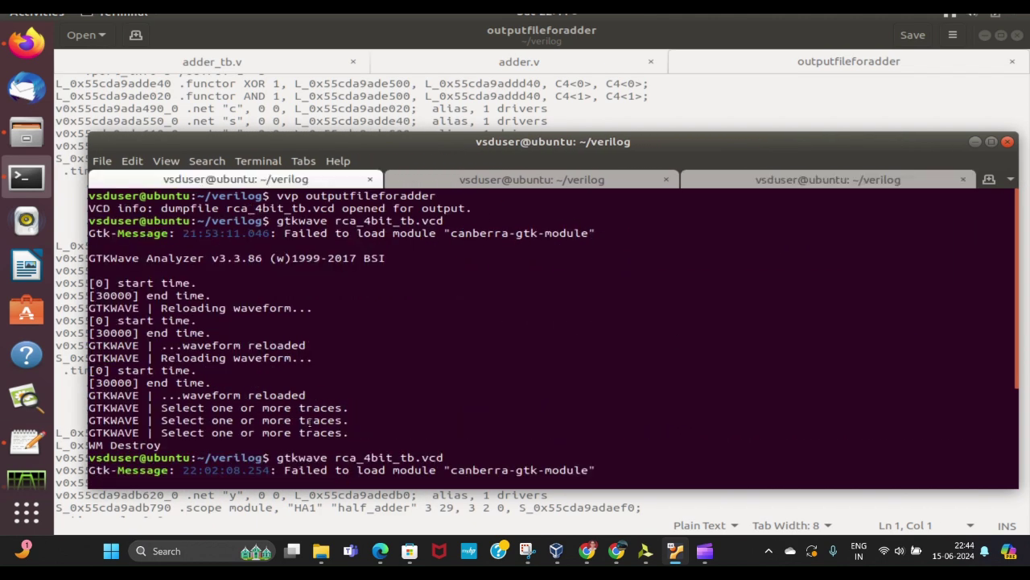
{"action": "scroll", "coordinate": [310, 424], "scroll_direction": "down", "scroll_amount": 4}
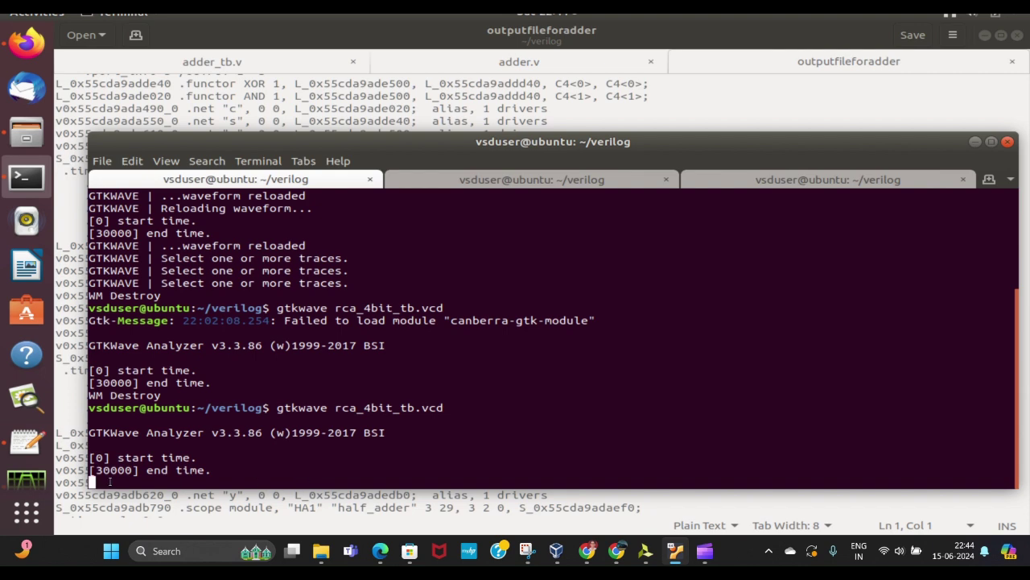
Append c_in, c_out, s[3:0], x[3:0] and y[3:0] from rca_4bit_tb to the waveform view.
{"action": "left_click", "coordinate": [41, 480]}
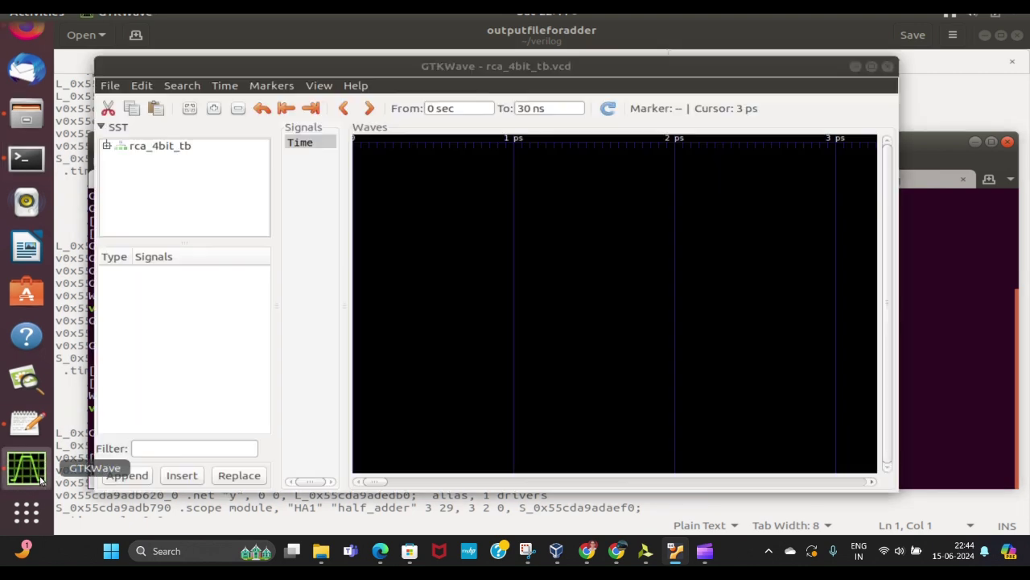
{"action": "left_click", "coordinate": [159, 150]}
{"action": "left_click", "coordinate": [158, 277]}
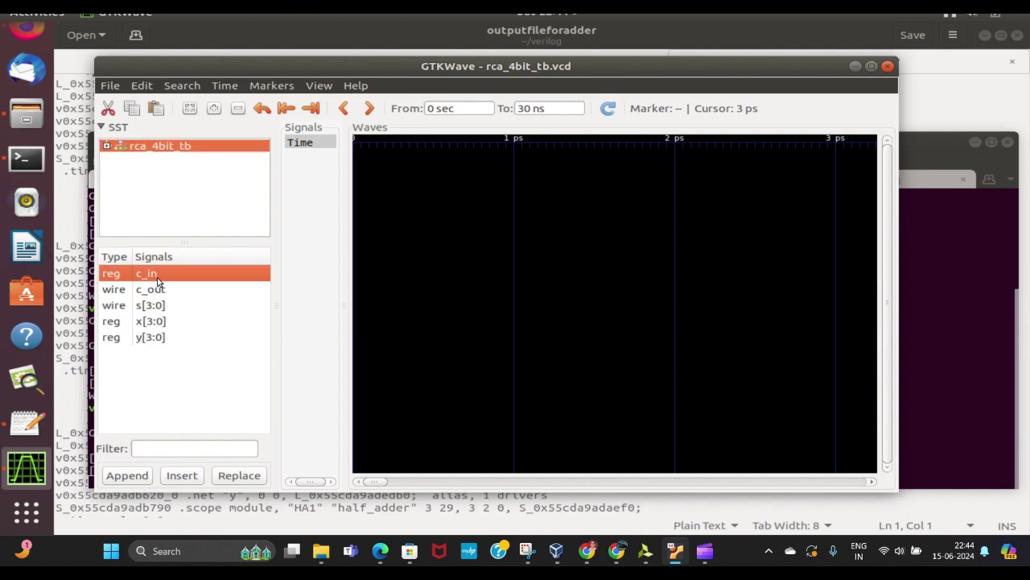
{"action": "left_click", "coordinate": [127, 475]}
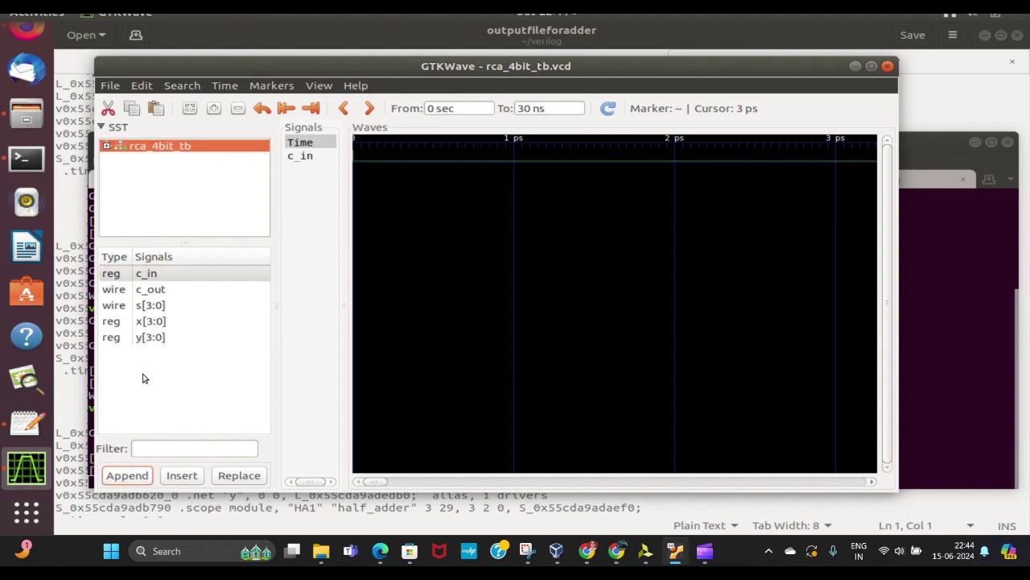
{"action": "left_click", "coordinate": [161, 290]}
{"action": "left_click", "coordinate": [141, 475]}
{"action": "left_click", "coordinate": [165, 310]}
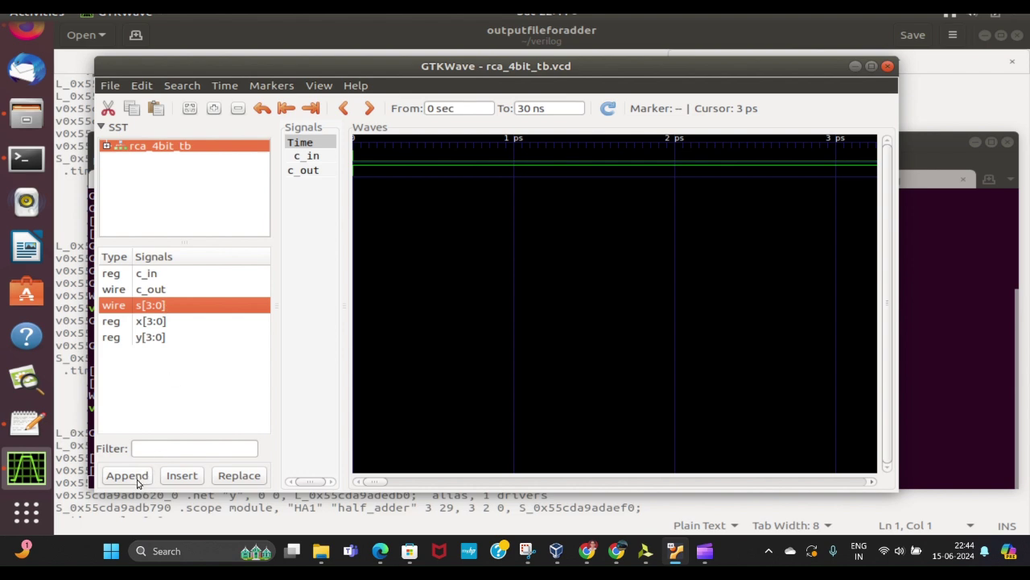
{"action": "left_click", "coordinate": [137, 478]}
{"action": "left_click", "coordinate": [169, 321]}
{"action": "left_click", "coordinate": [143, 477]}
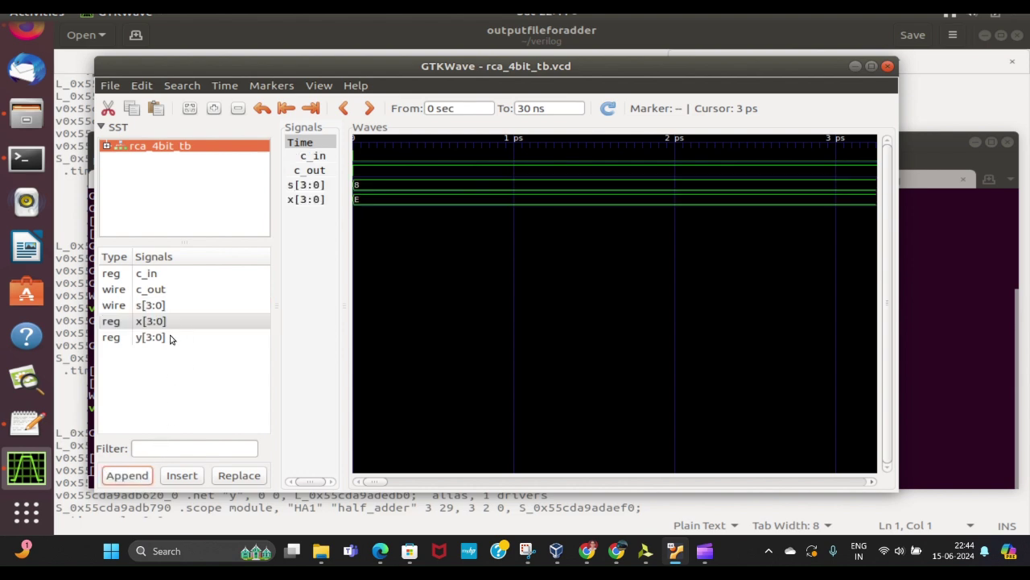
{"action": "left_click", "coordinate": [167, 337]}
{"action": "left_click", "coordinate": [142, 475]}
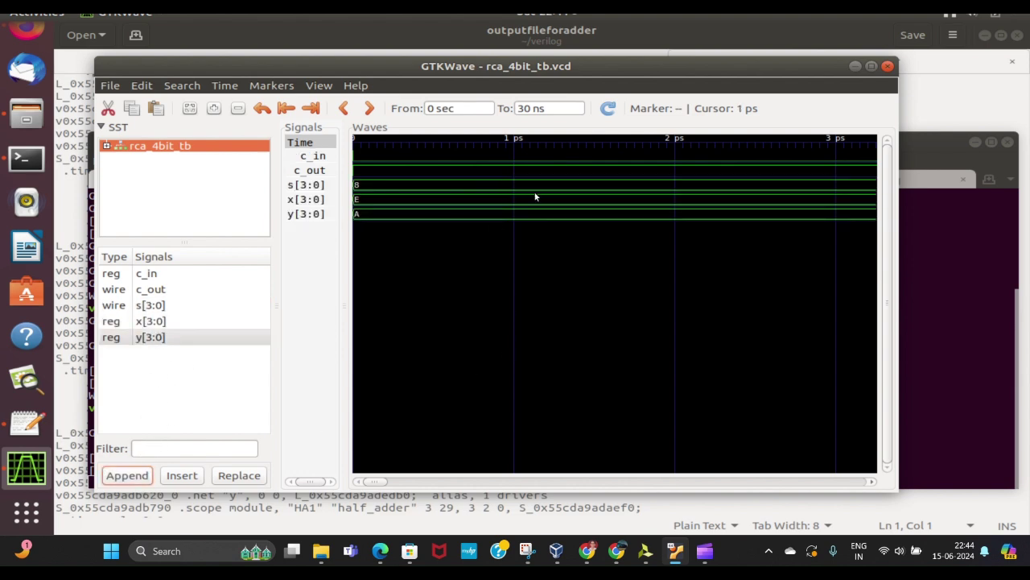
Place a marker in the Waves pane, stepping it from 1 ps to 3 ps.
{"action": "left_click", "coordinate": [539, 214]}
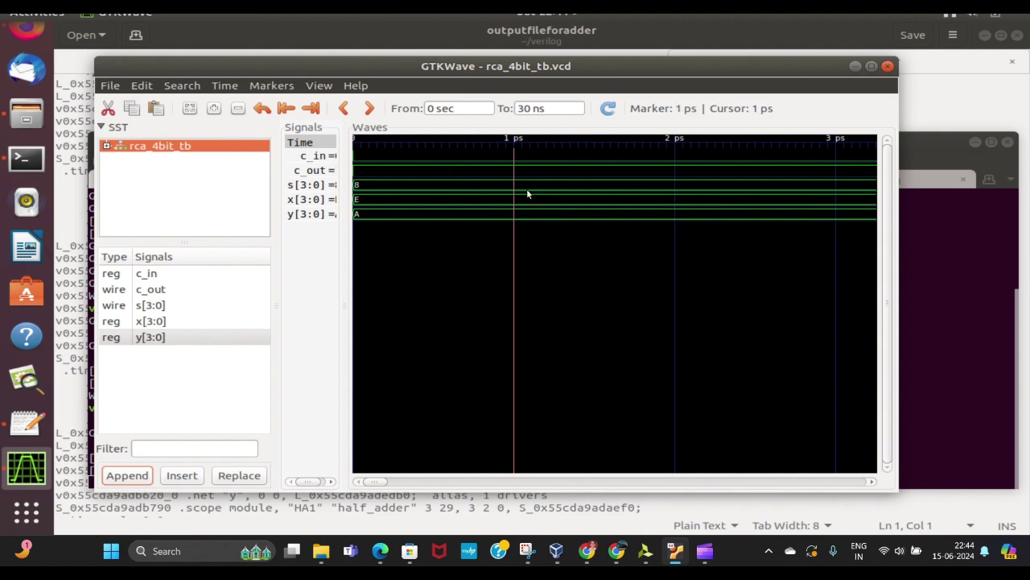
{"action": "left_click", "coordinate": [644, 201]}
{"action": "left_click", "coordinate": [768, 204]}
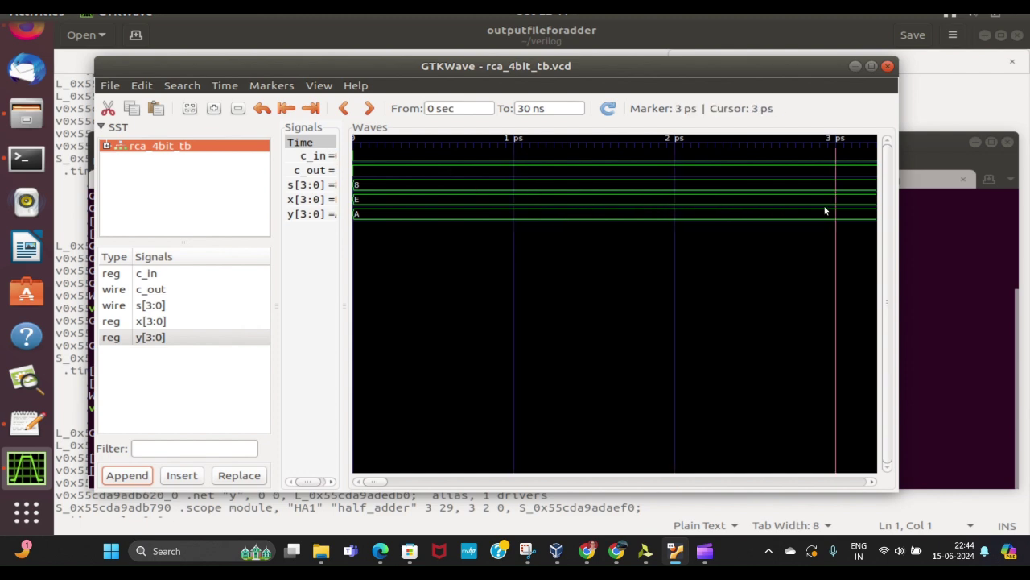
{"action": "left_click_drag", "start_coordinate": [379, 482], "coordinate": [747, 477]}
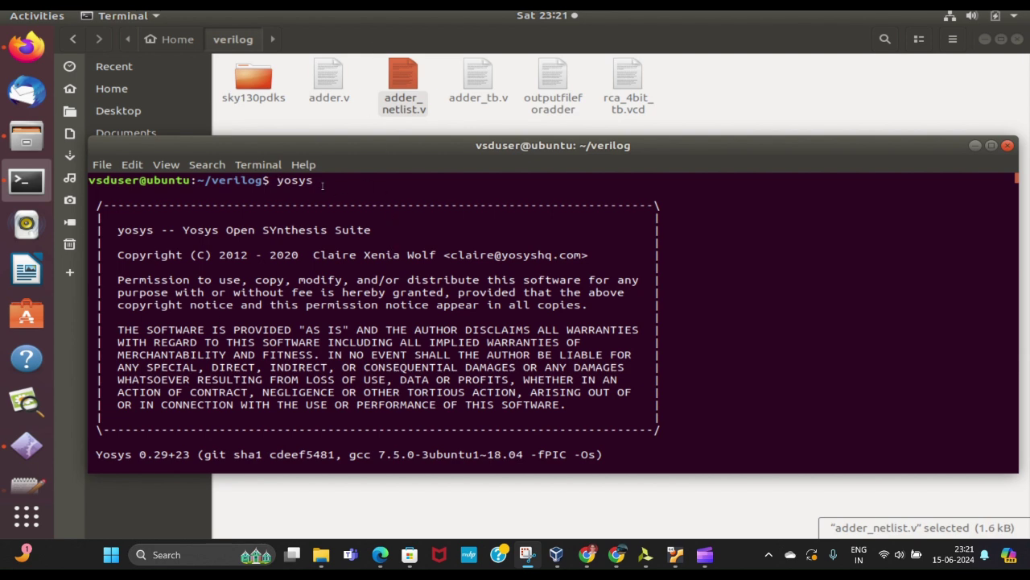
Paste and run read_liberty -lib for sky130_fd_sc_hd__tt_025C_1v80.lib in Yosys, importing 418 cell types.
{"action": "key", "text": "ctrl+shift+v"}
{"action": "key", "text": "Return"}
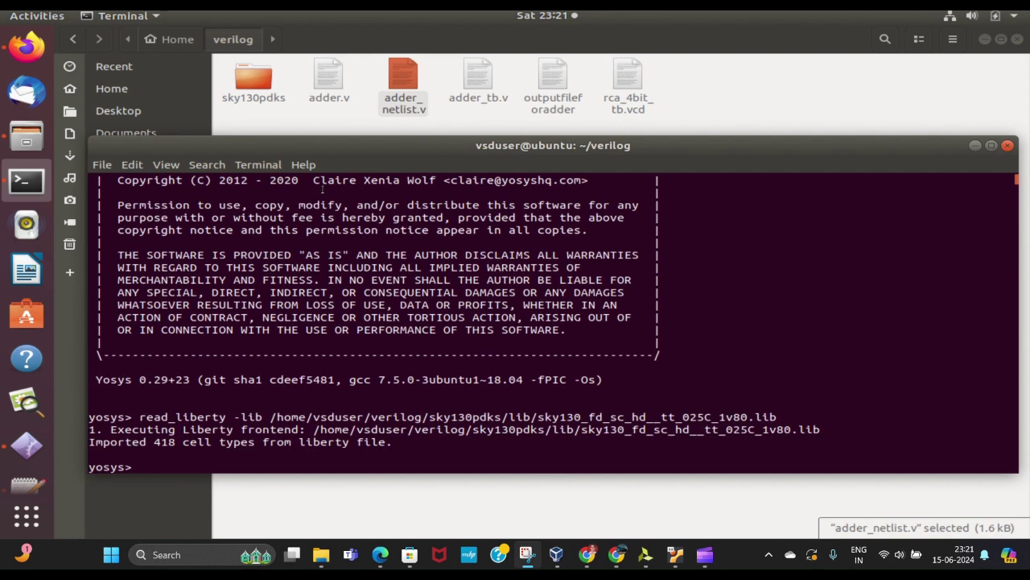
Browse into sky130pdks/lib in Files to confirm the liberty file is there, then return to the terminal.
{"action": "double_click", "coordinate": [260, 97]}
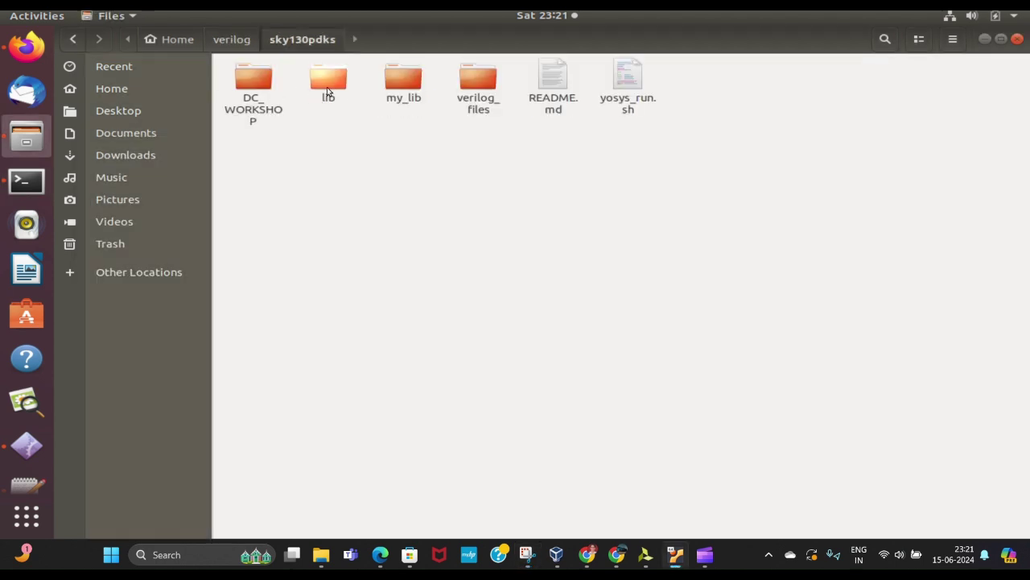
{"action": "double_click", "coordinate": [327, 85]}
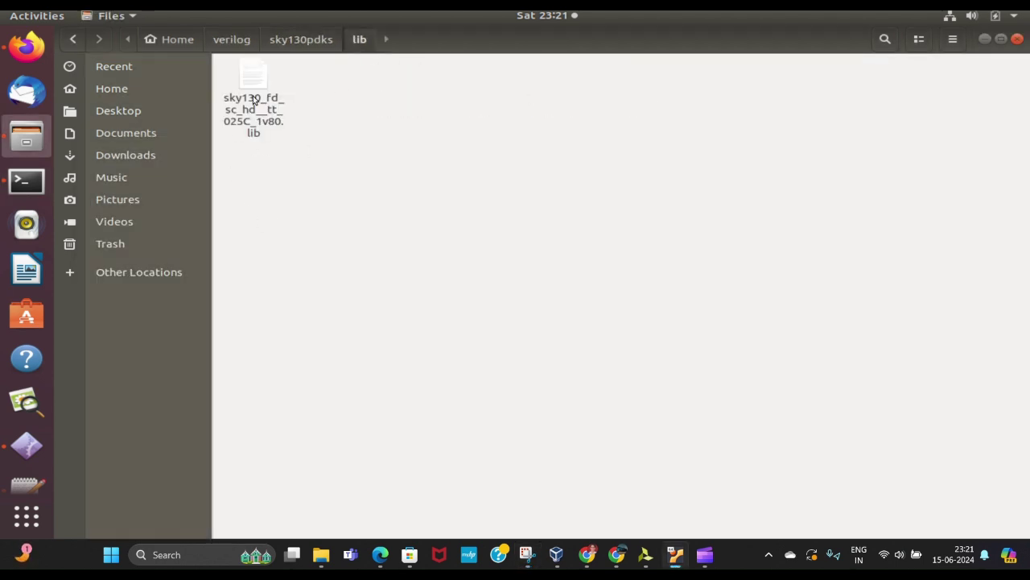
{"action": "left_click", "coordinate": [25, 184]}
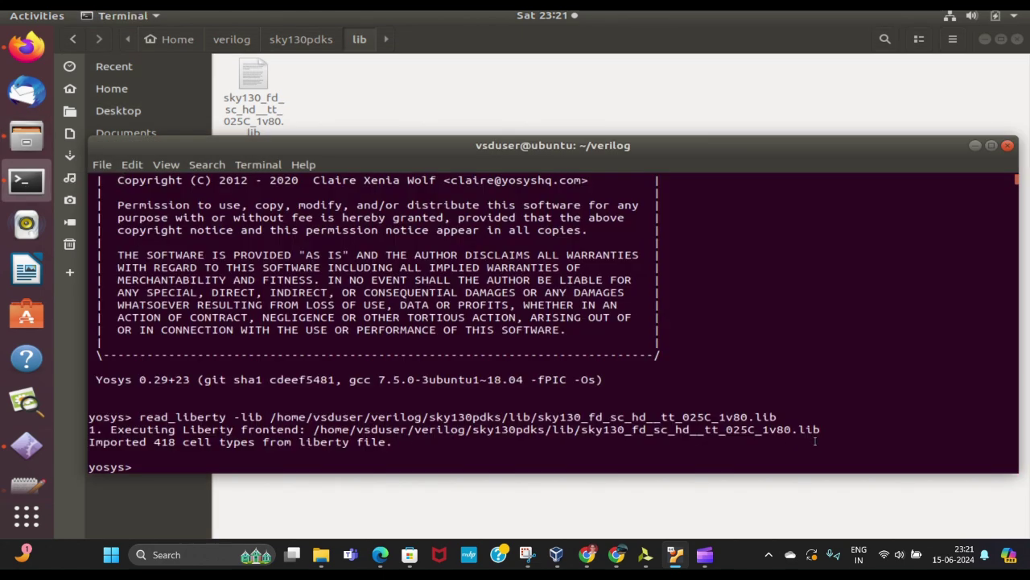
Read adder.v into Yosys and synthesize it with synth -top rca_4bit.
{"action": "key", "text": "Return"}
{"action": "type", "text": "read_verilog adder.v"}
{"action": "key", "text": "Return"}
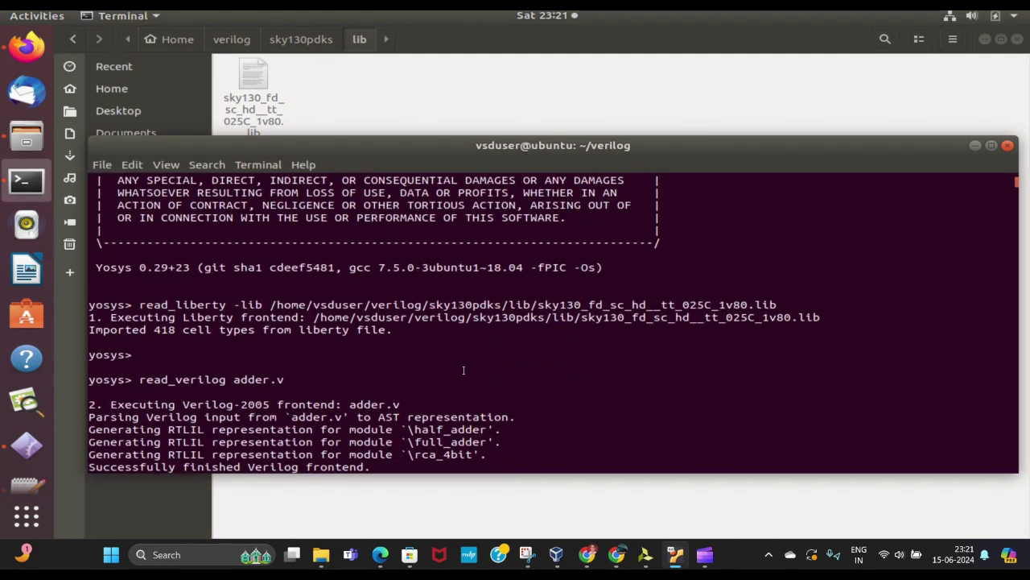
{"action": "type", "text": "synth -top rca_4bit"}
{"action": "key", "text": "Return"}
Review the synthesis log and the rca_4bit cell statistics showing 20 cells.
{"action": "scroll", "coordinate": [464, 369], "scroll_direction": "up", "scroll_amount": 3}
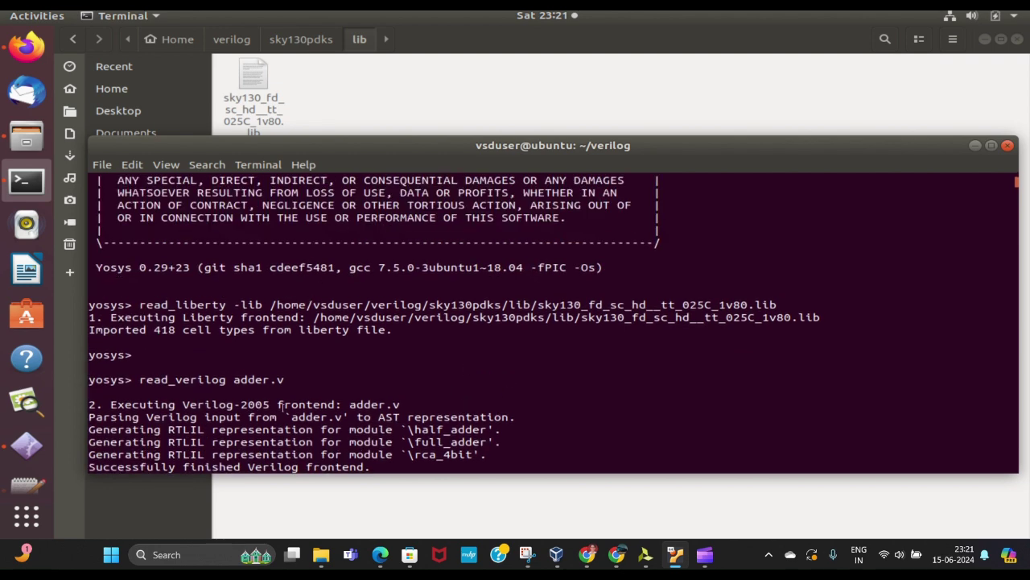
{"action": "scroll", "coordinate": [173, 367], "scroll_direction": "down", "scroll_amount": 1}
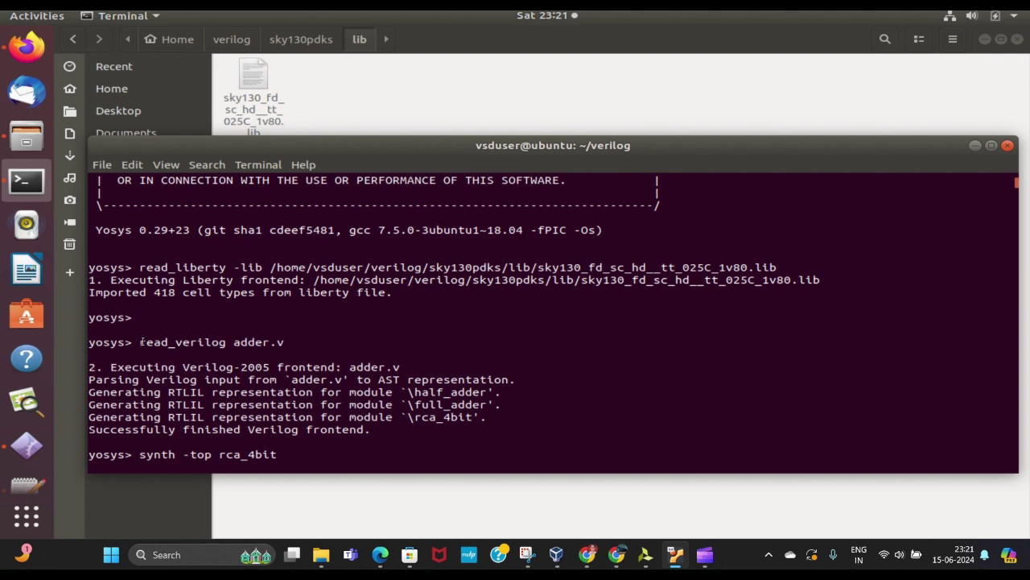
{"action": "scroll", "coordinate": [216, 342], "scroll_direction": "down", "scroll_amount": 3}
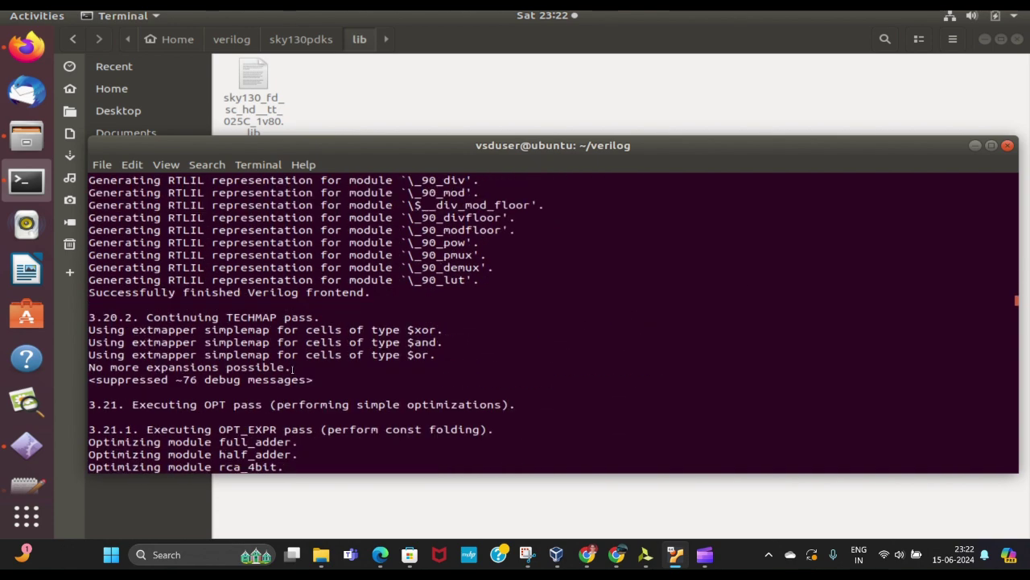
{"action": "scroll", "coordinate": [292, 370], "scroll_direction": "up", "scroll_amount": 1}
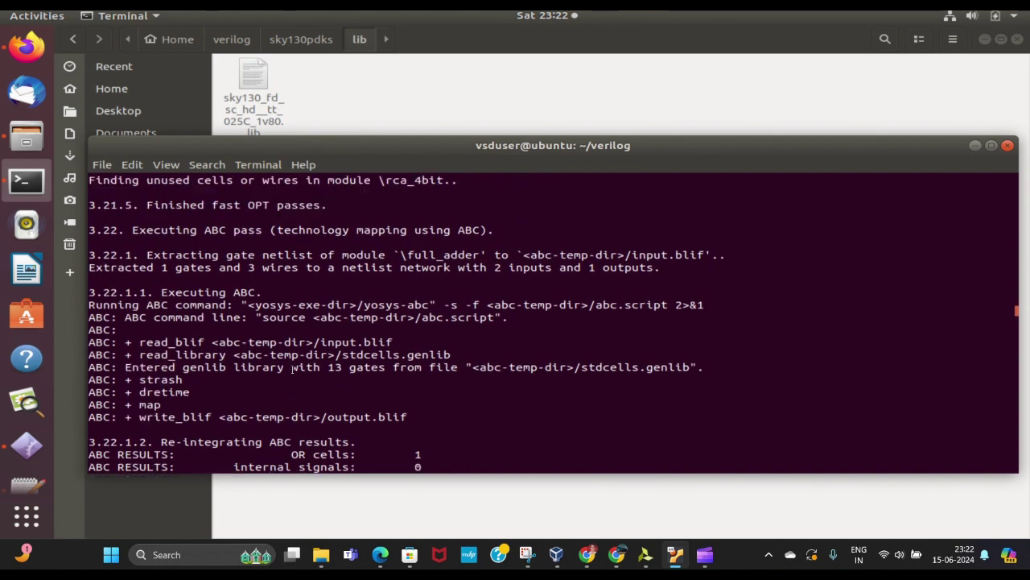
{"action": "scroll", "coordinate": [292, 370], "scroll_direction": "up", "scroll_amount": 20}
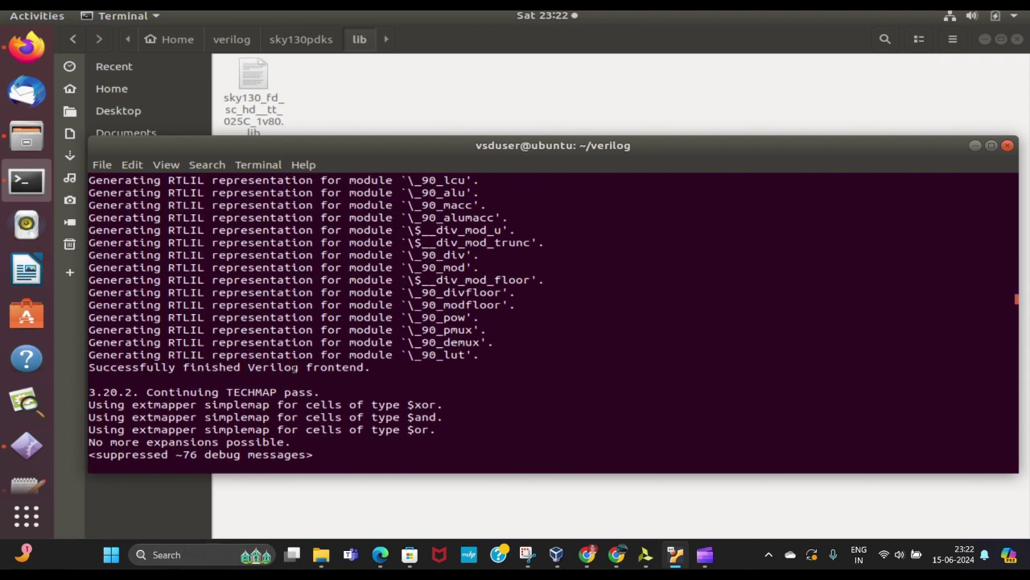
{"action": "scroll", "coordinate": [110, 231], "scroll_direction": "down", "scroll_amount": 20}
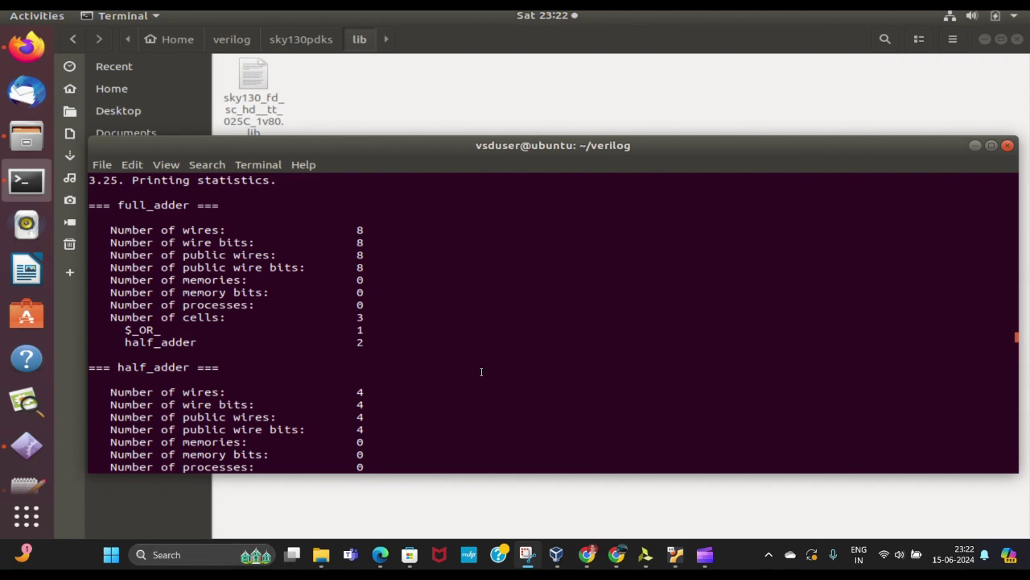
{"action": "scroll", "coordinate": [433, 402], "scroll_direction": "down", "scroll_amount": 9}
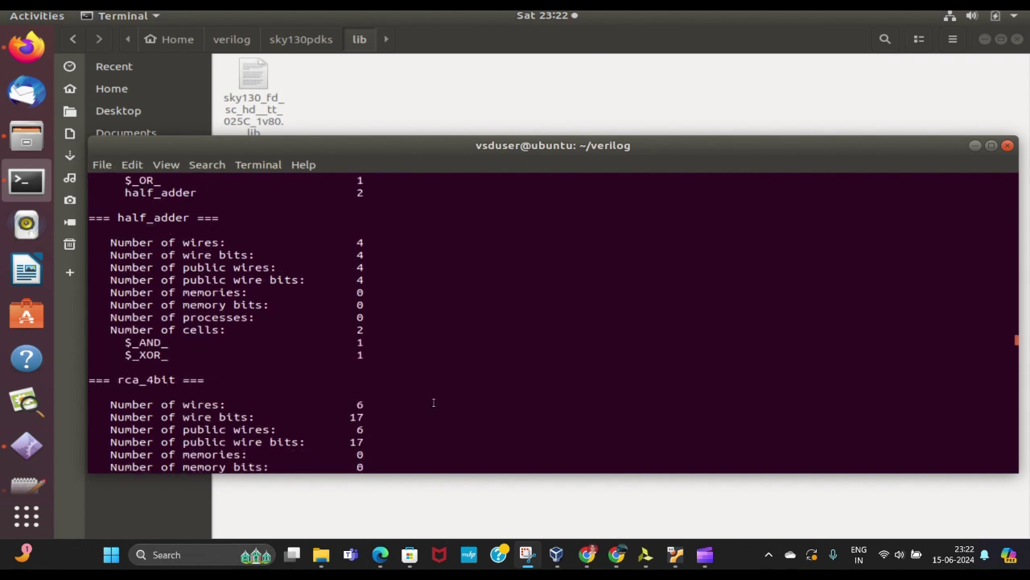
{"action": "scroll", "coordinate": [433, 402], "scroll_direction": "down", "scroll_amount": 8}
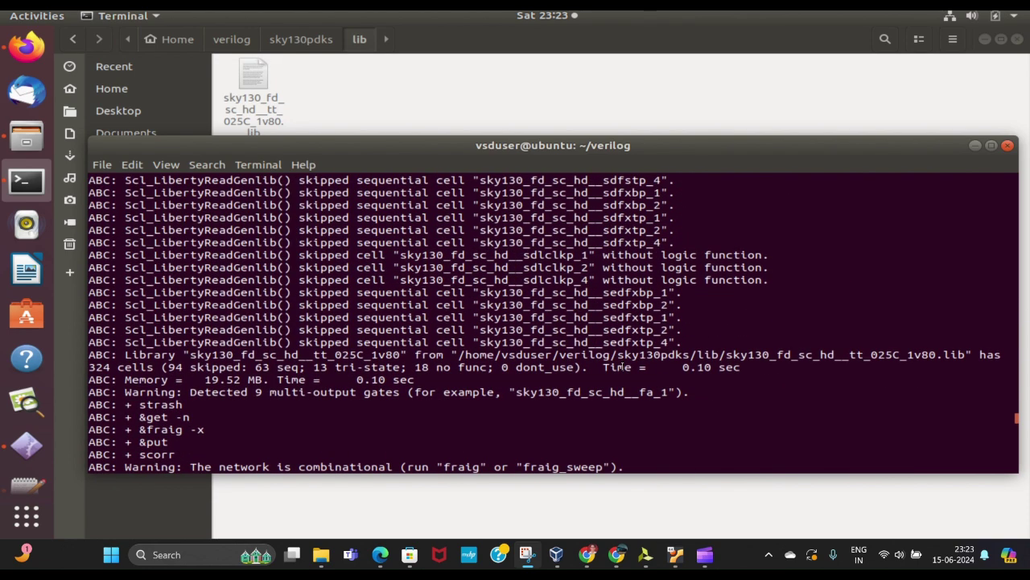
Review the Yosys output and select the write_verilog -noattr adder_netlist.v command line.
{"action": "scroll", "coordinate": [622, 366], "scroll_direction": "down", "scroll_amount": 10}
{"action": "scroll", "coordinate": [622, 366], "scroll_direction": "up", "scroll_amount": 5}
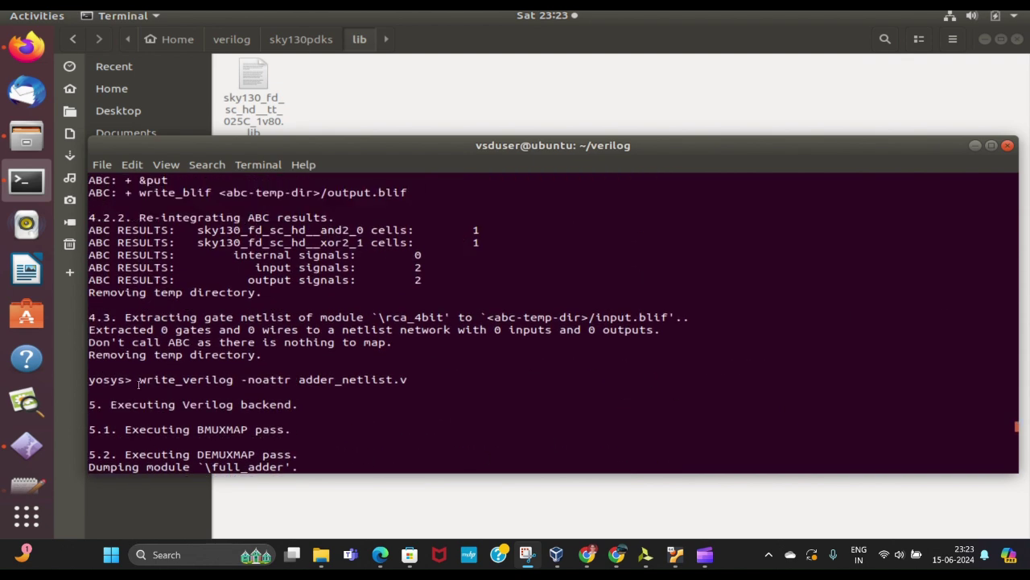
{"action": "left_click_drag", "start_coordinate": [139, 379], "coordinate": [302, 381]}
{"action": "triple_click", "coordinate": [301, 381]}
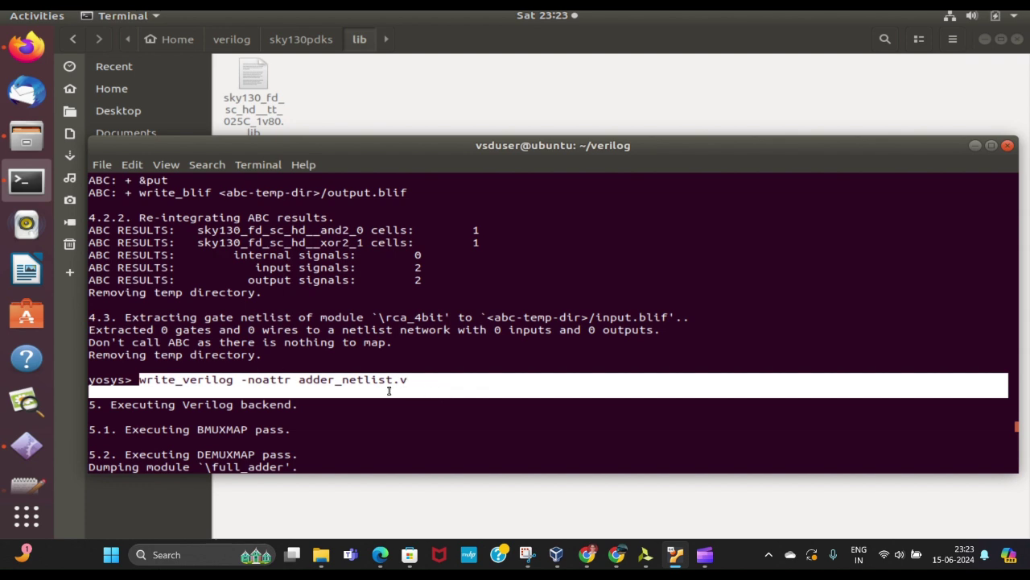
Open adder_netlist.v from the verilog folder in Text Editor and look through its modules.
{"action": "left_click", "coordinate": [73, 42]}
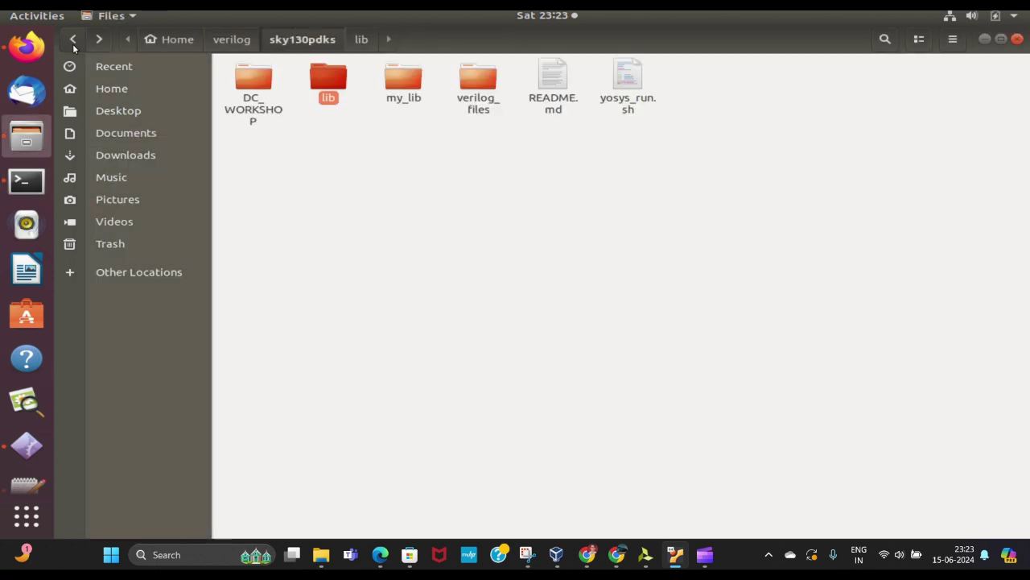
{"action": "left_click", "coordinate": [74, 43]}
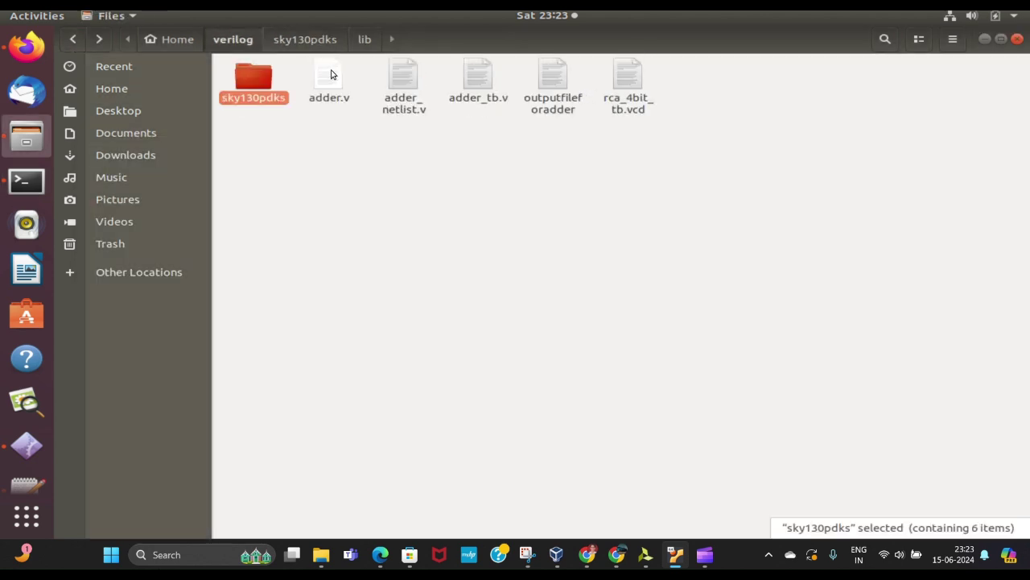
{"action": "double_click", "coordinate": [399, 78]}
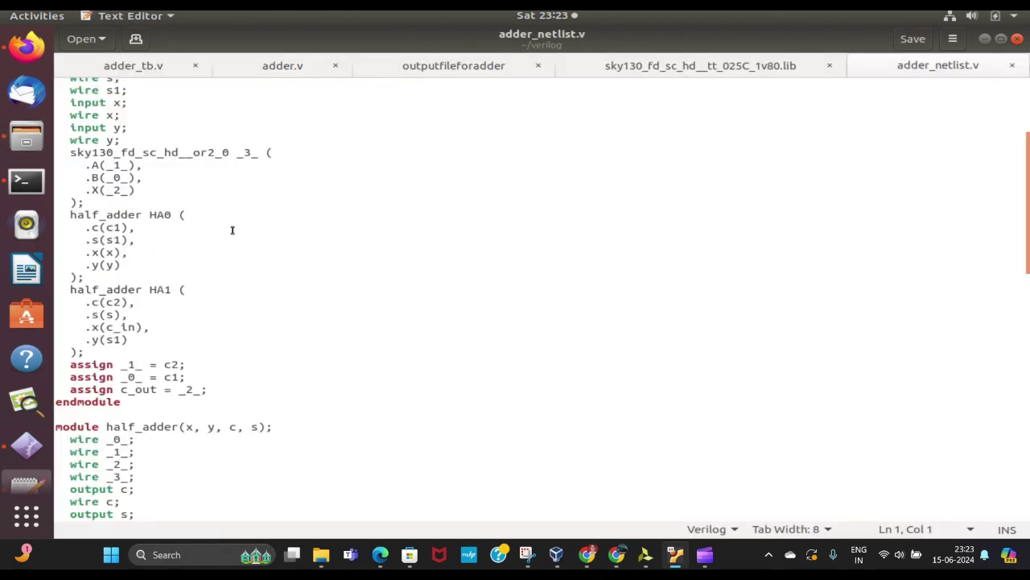
{"action": "scroll", "coordinate": [232, 230], "scroll_direction": "down", "scroll_amount": 3}
{"action": "scroll", "coordinate": [232, 230], "scroll_direction": "down", "scroll_amount": 18}
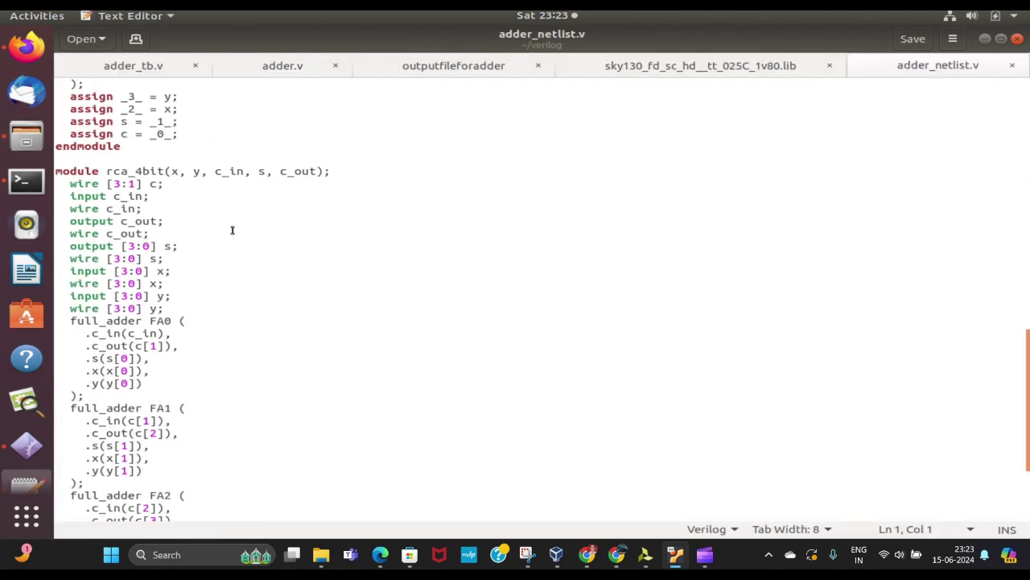
{"action": "scroll", "coordinate": [231, 230], "scroll_direction": "up", "scroll_amount": 20}
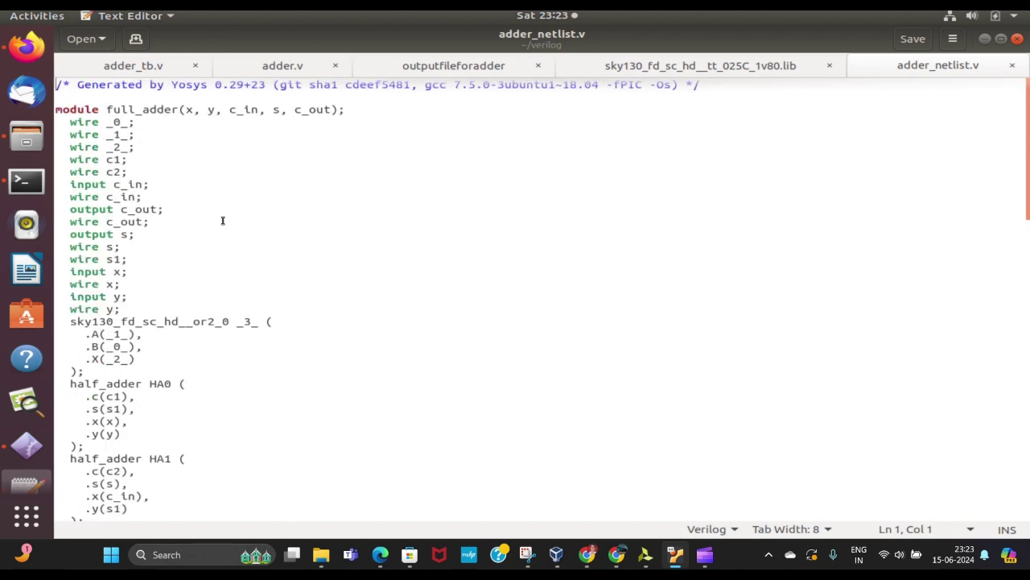
{"action": "left_click", "coordinate": [27, 181]}
Review the show output and view the rca_4bit schematic with FA0–FA3 in XDot.
{"action": "scroll", "coordinate": [430, 320], "scroll_direction": "down", "scroll_amount": 4}
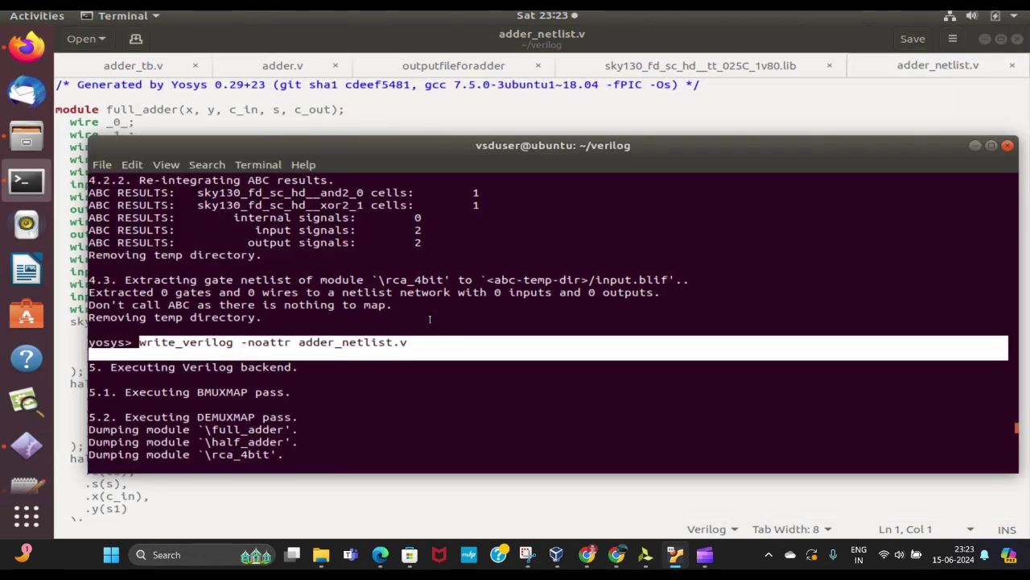
{"action": "scroll", "coordinate": [429, 319], "scroll_direction": "down", "scroll_amount": 18}
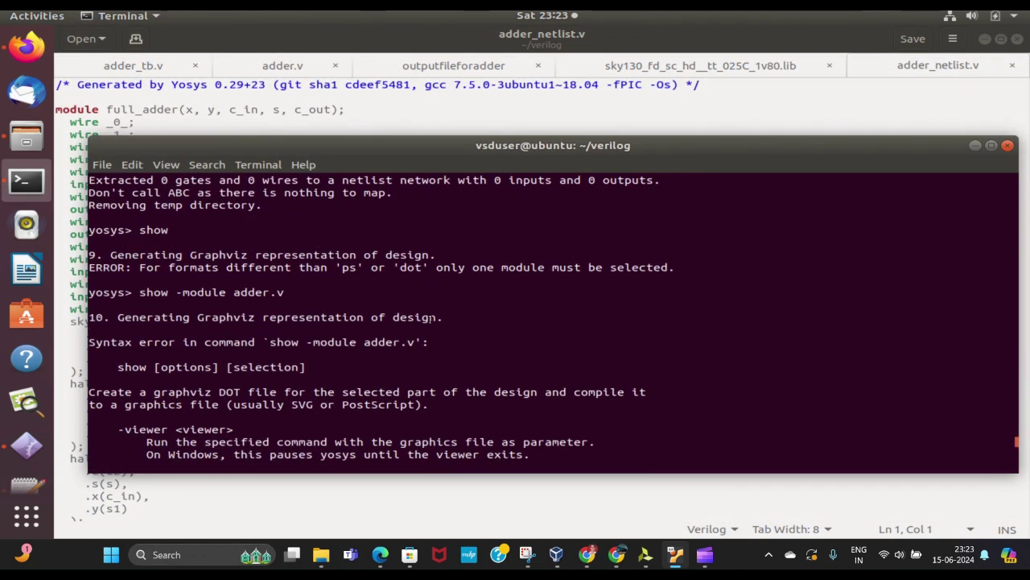
{"action": "scroll", "coordinate": [430, 320], "scroll_direction": "down", "scroll_amount": 15}
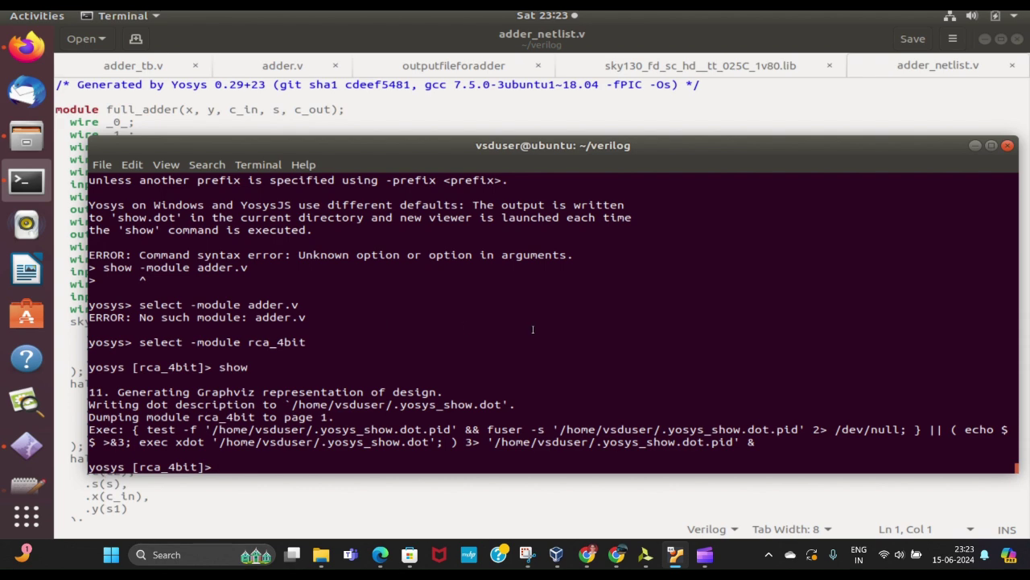
{"action": "left_click", "coordinate": [32, 486]}
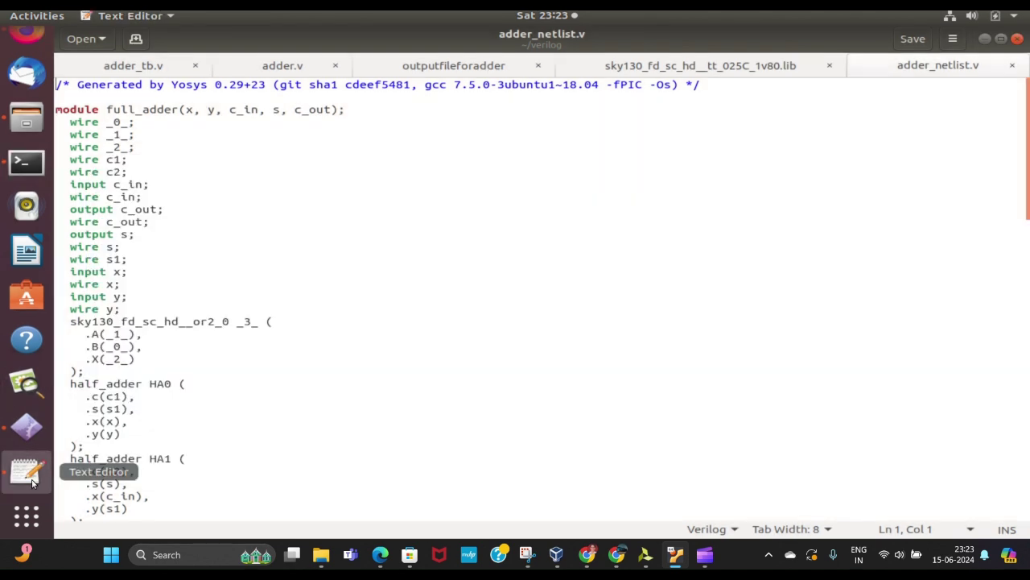
{"action": "left_click", "coordinate": [26, 427]}
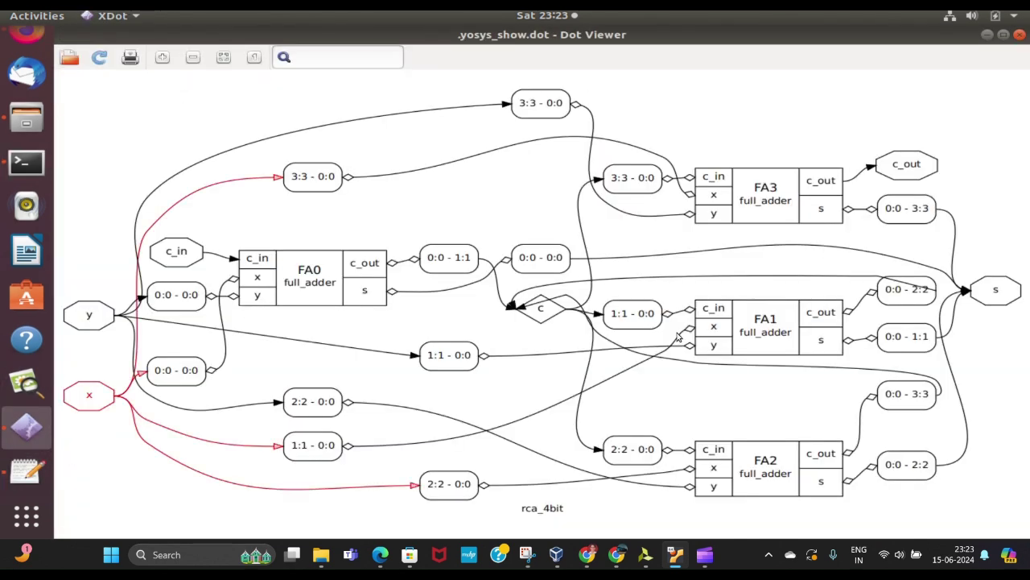